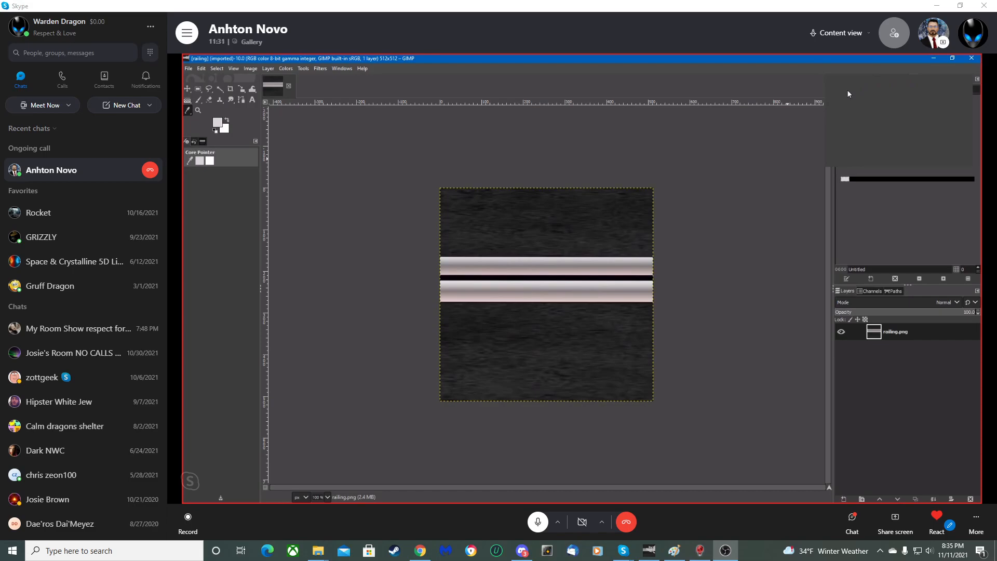
Try adding the foreground color as a new entry in the "gradient test" palette, and delete the extra entry.
key("alt+Tab")
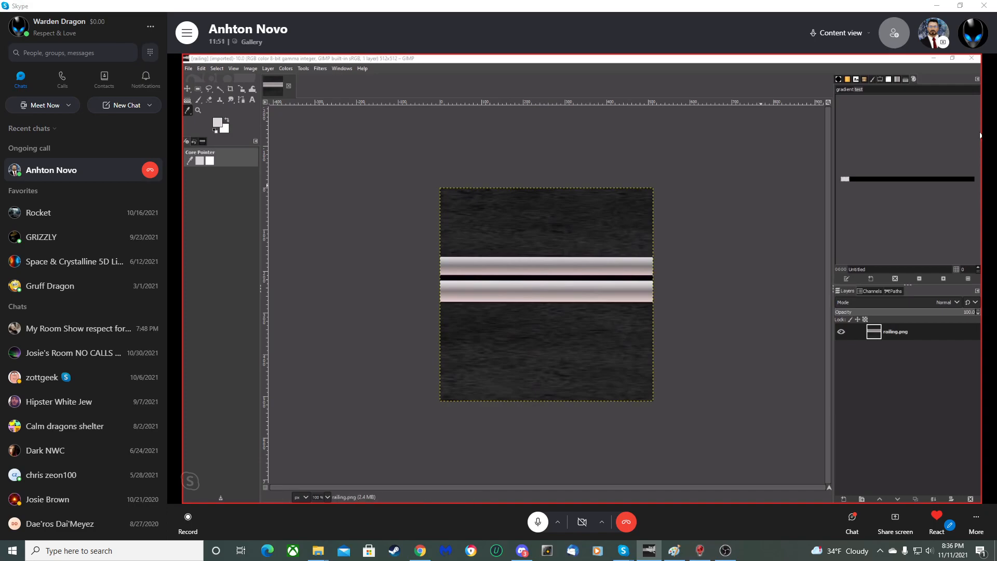
left_click(977, 81)
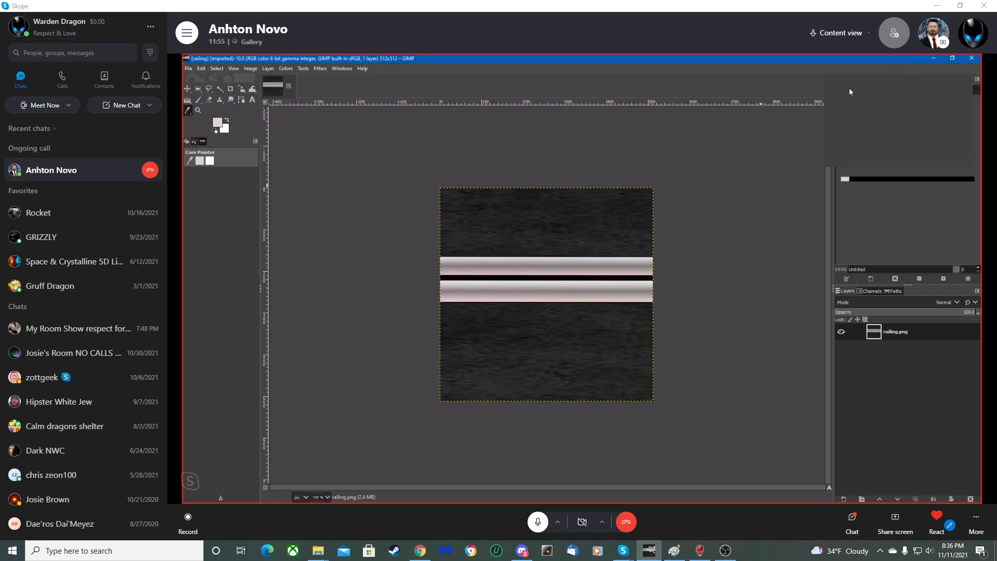
right_click(851, 180)
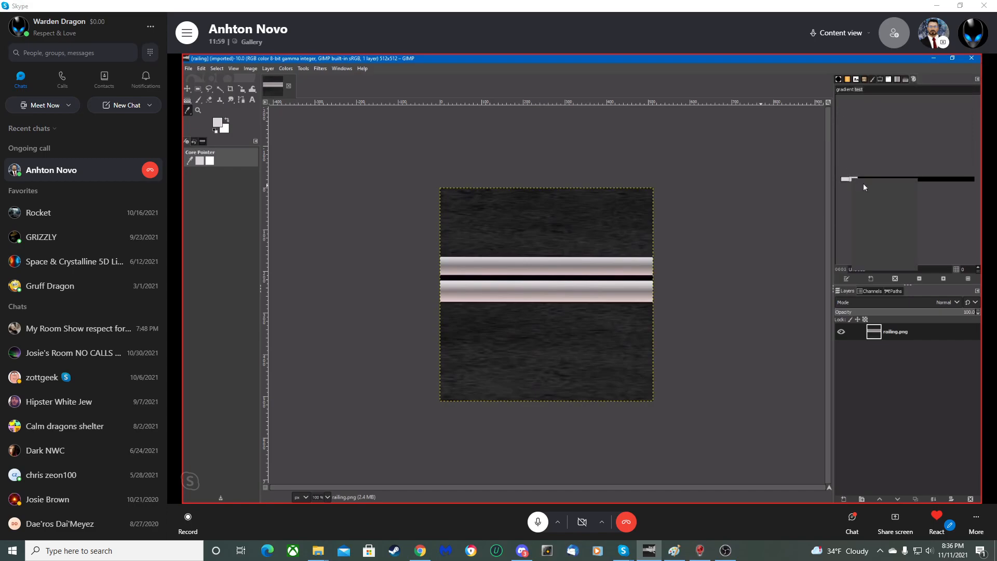
left_click(941, 198)
right_click(856, 181)
left_click(869, 214)
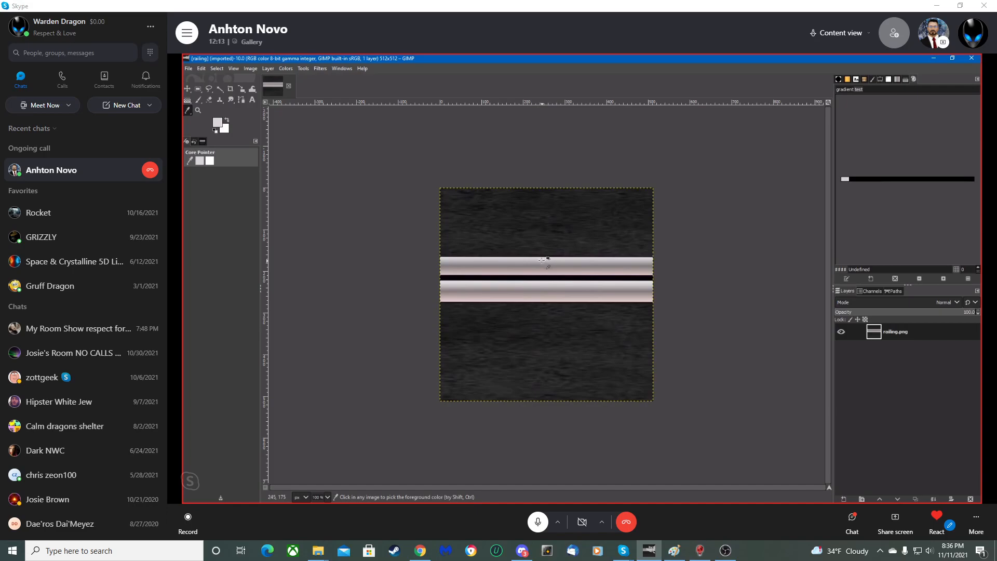
Sample a gray from the top edge of the upper railing bar and shorten the palette's name to "gradient".
left_click(544, 260)
right_click(933, 92)
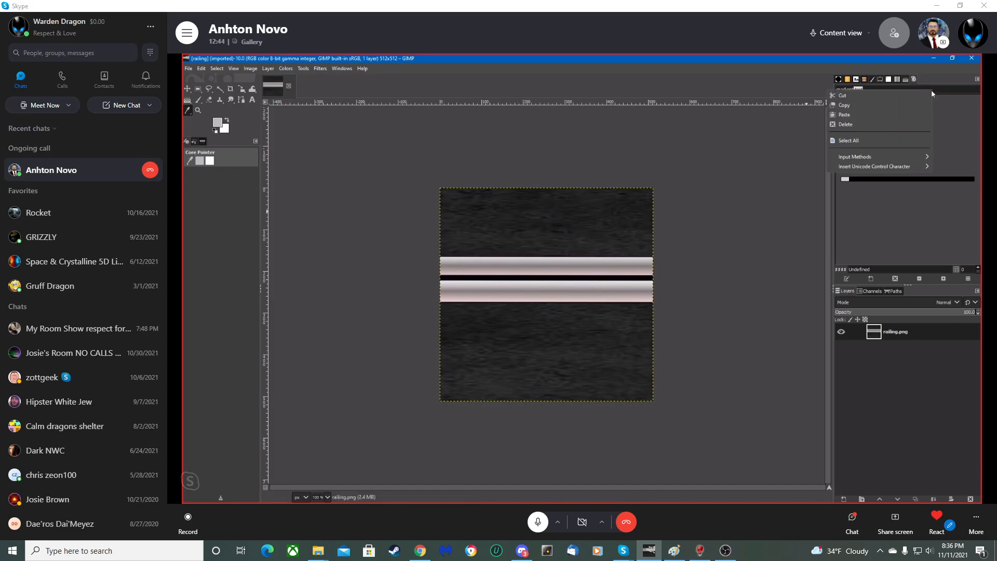
left_click(847, 125)
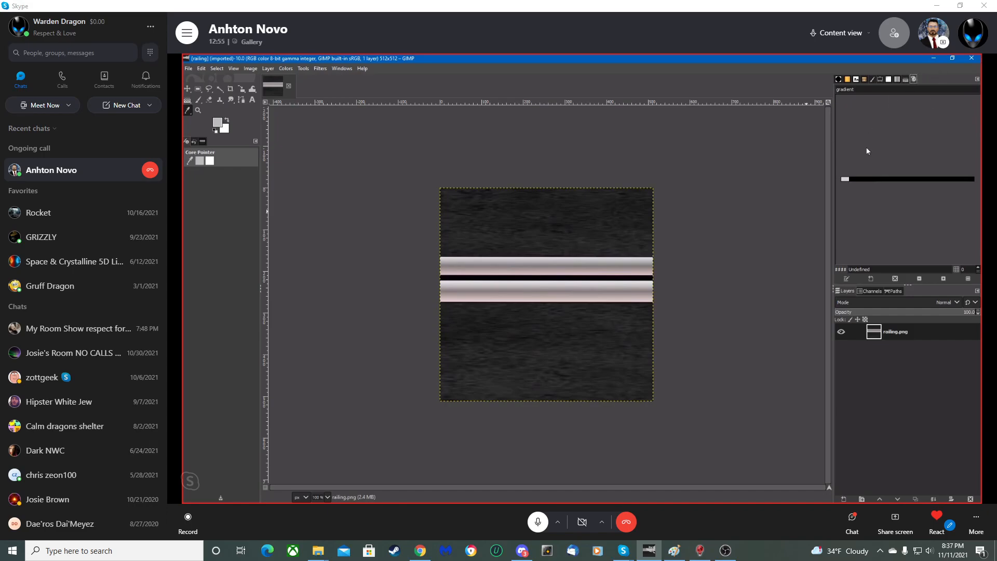
left_click(839, 80)
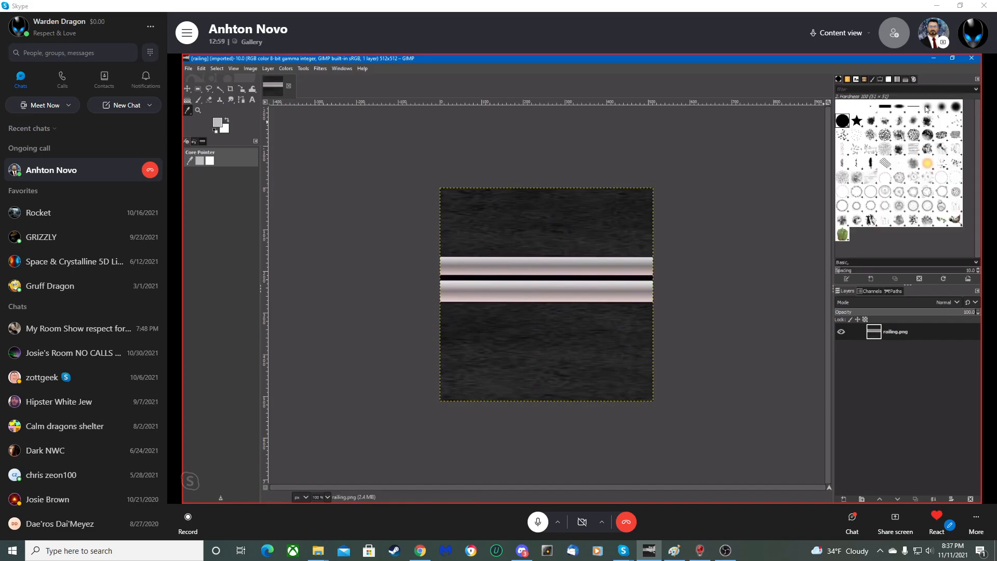
left_click(915, 79)
left_click(916, 78)
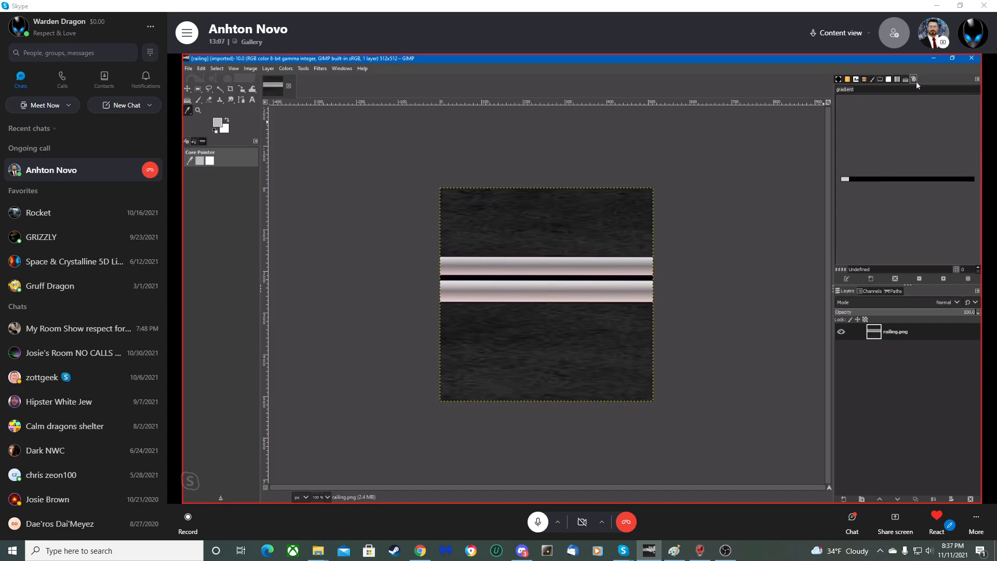
left_click(977, 80)
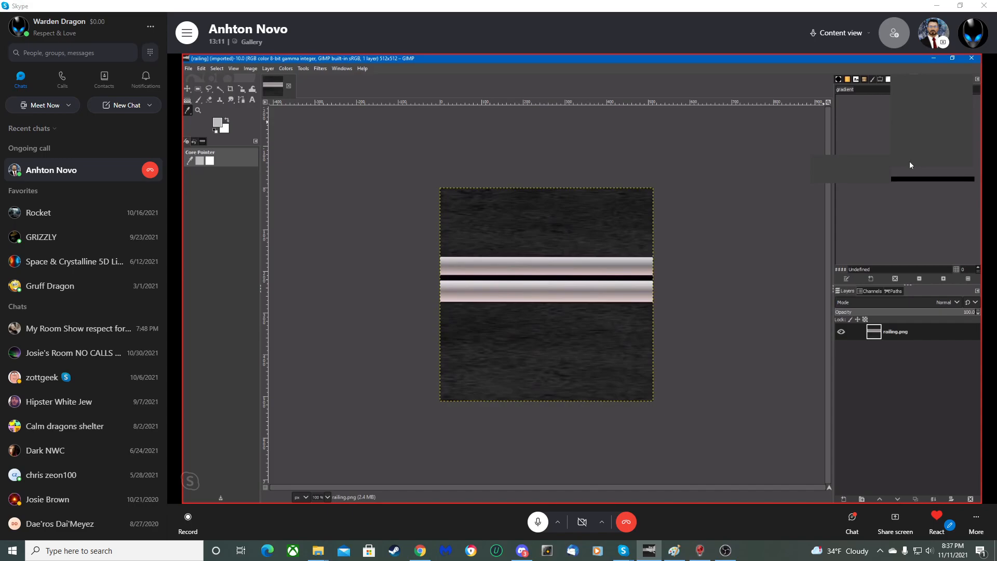
left_click(873, 115)
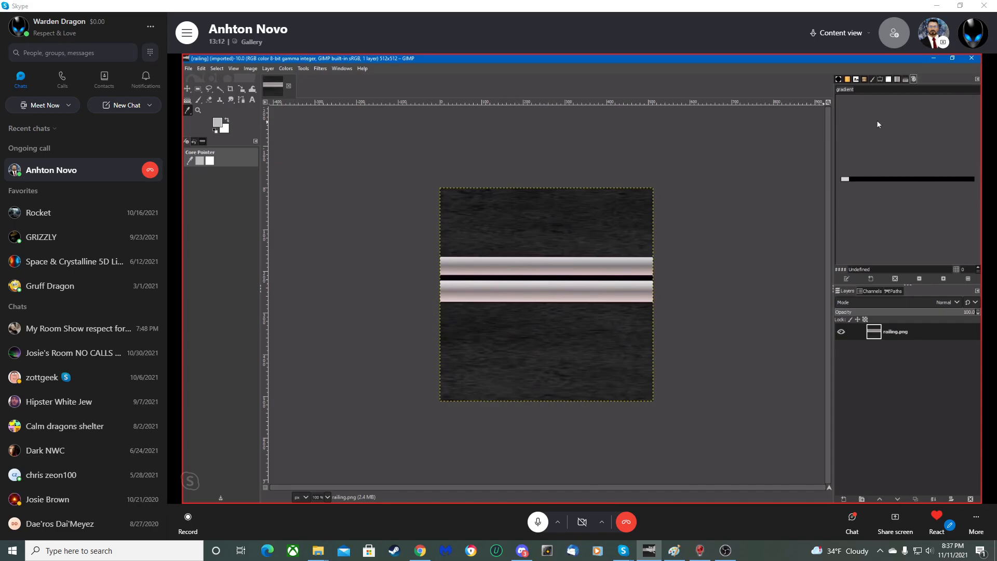
Try clearing the name of the "gradient" palette.
right_click(846, 90)
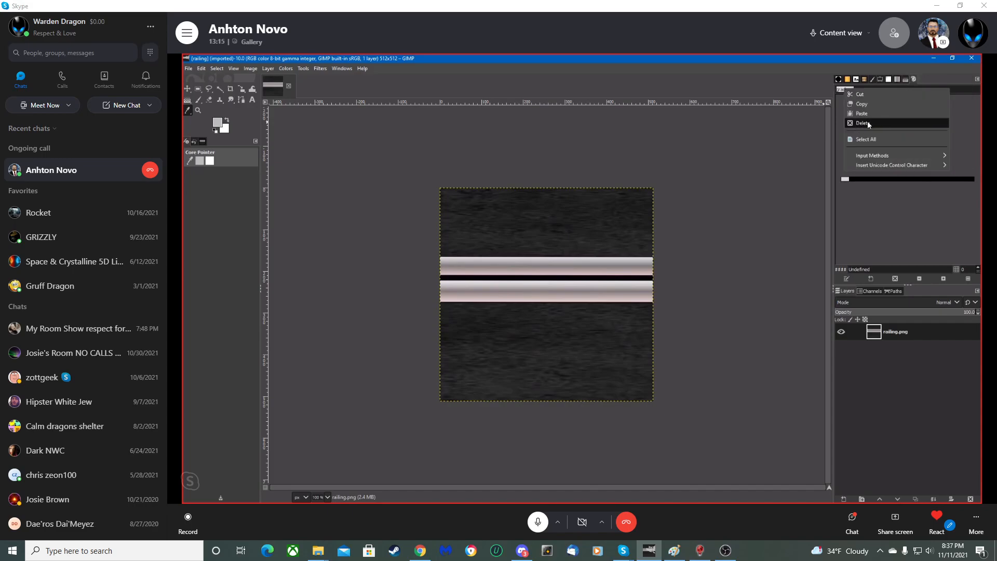
left_click(861, 125)
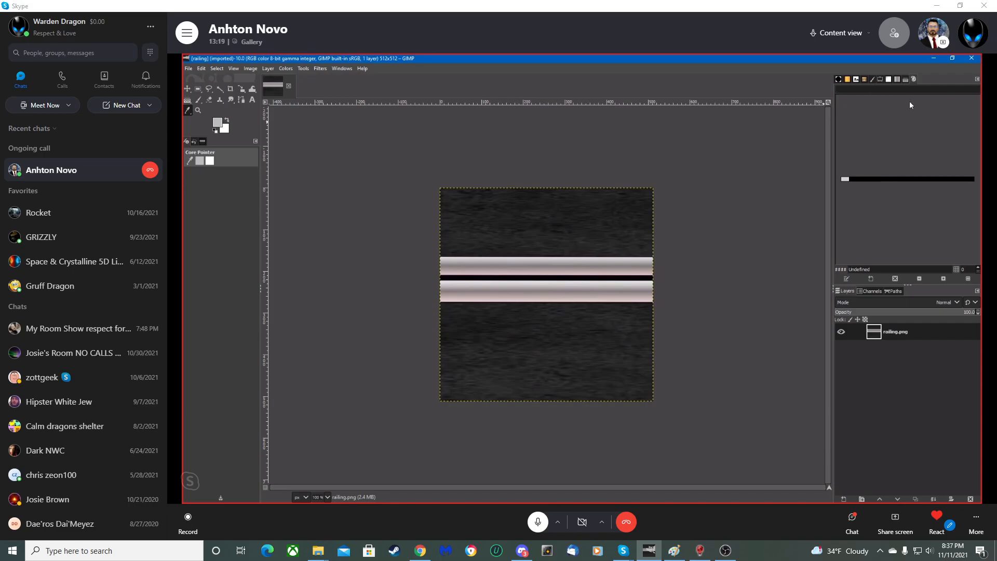
left_click(977, 80)
left_click(906, 79)
left_click(913, 80)
Delete every color entry from the "gradient" palette, including those added from the foreground color.
left_click(870, 279)
left_click(870, 280)
left_click(896, 280)
left_click(853, 180)
left_click(896, 279)
left_click(846, 180)
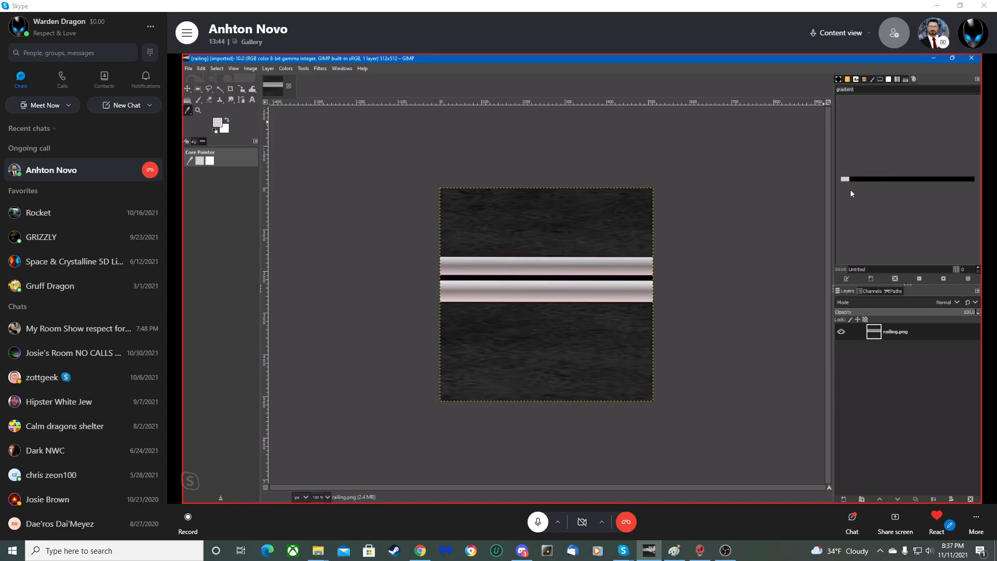
left_click(896, 279)
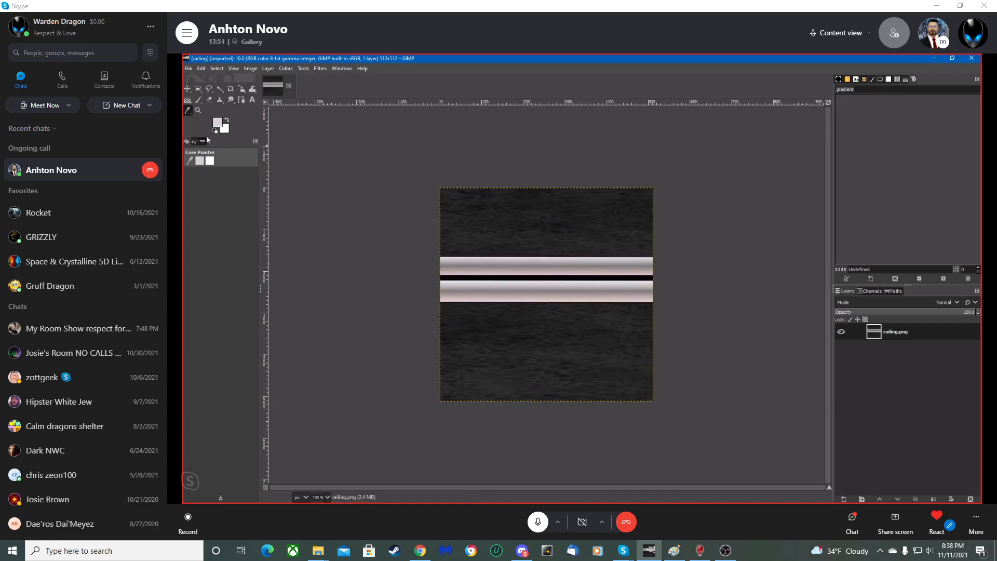
Sample the light gray at the top edge of the upper railing bar with the Color Picker.
left_click(187, 112)
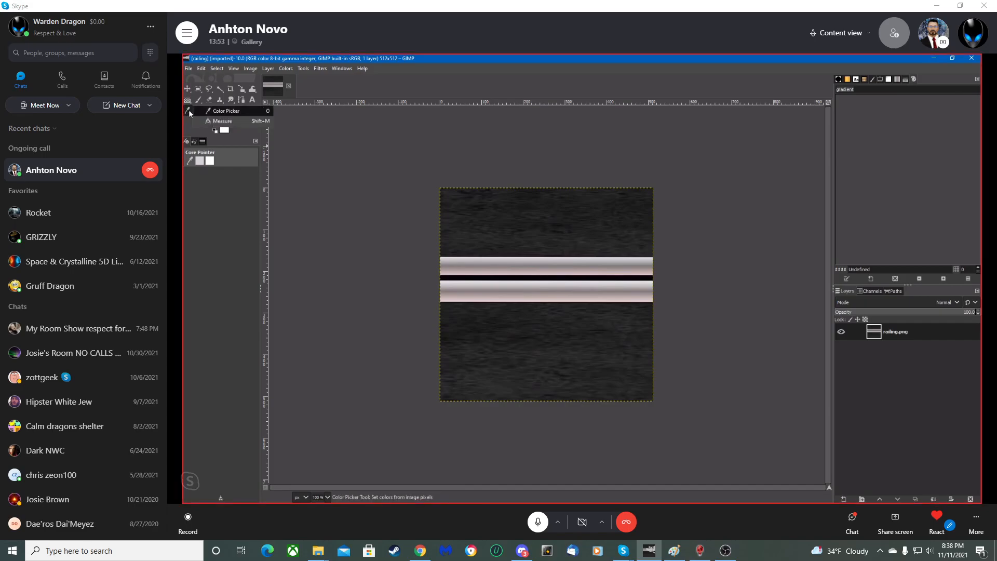
left_click(224, 112)
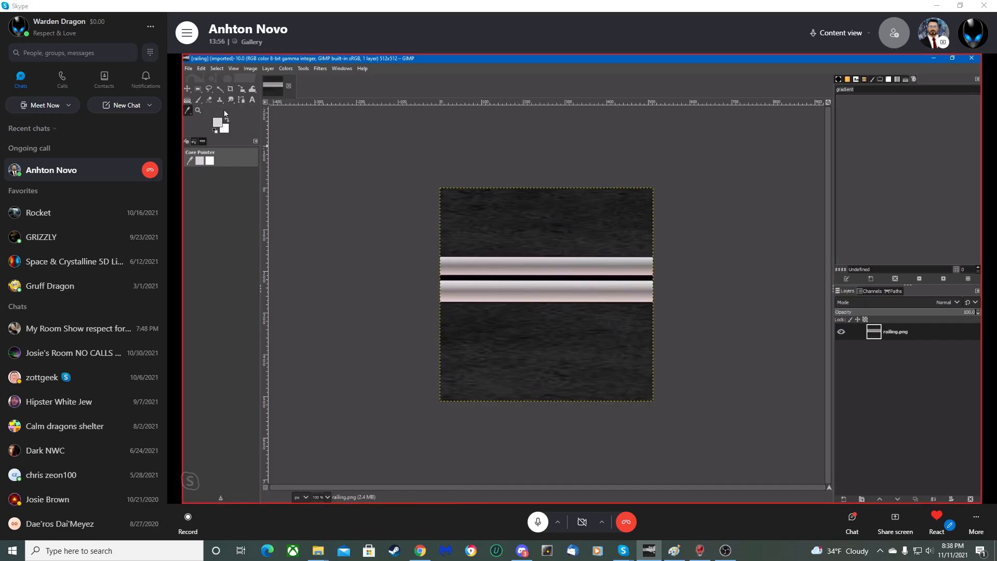
left_click(528, 247)
left_click(534, 258)
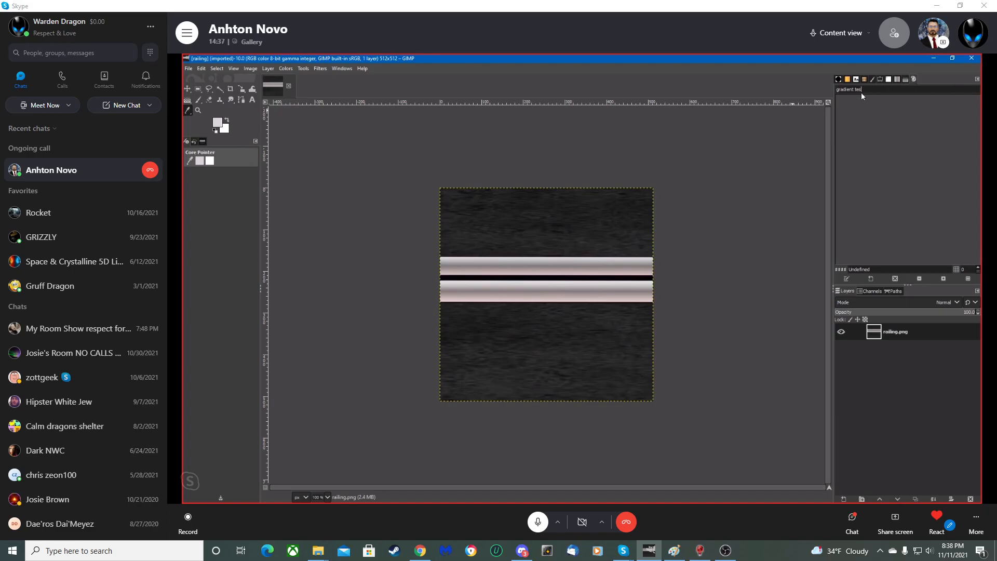
Add the shades sampled from the railing to the "gradient" palette as new foreground color entries.
left_click(976, 79)
mouse_move(962, 78)
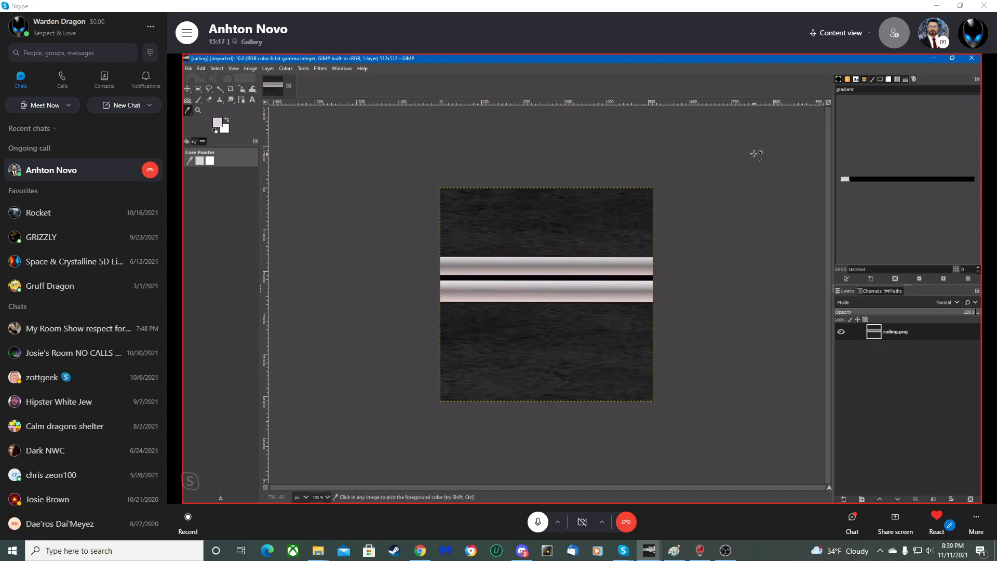
left_click(978, 80)
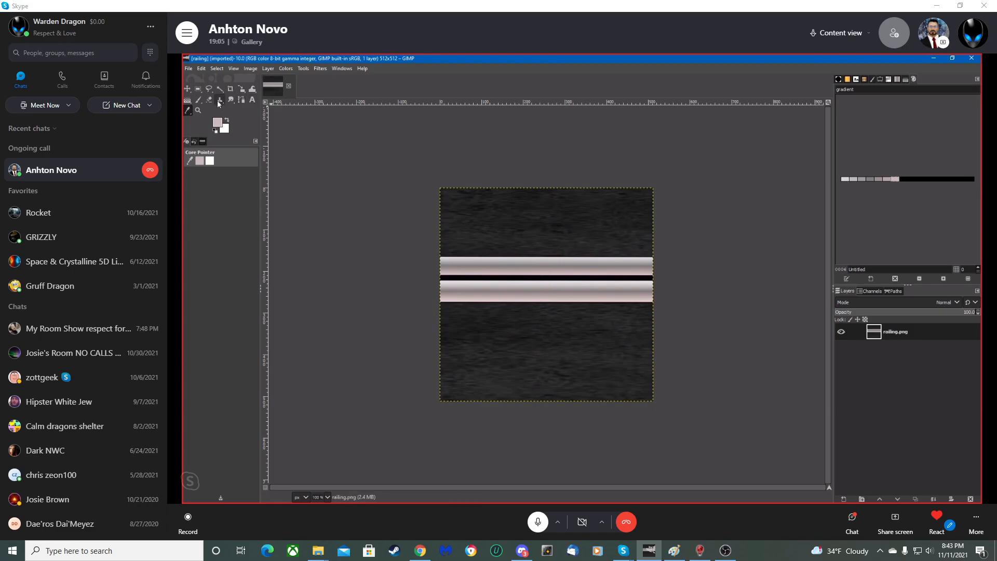
Activate the Move tool and select the fifth color in the "gradient" palette.
left_click(189, 90)
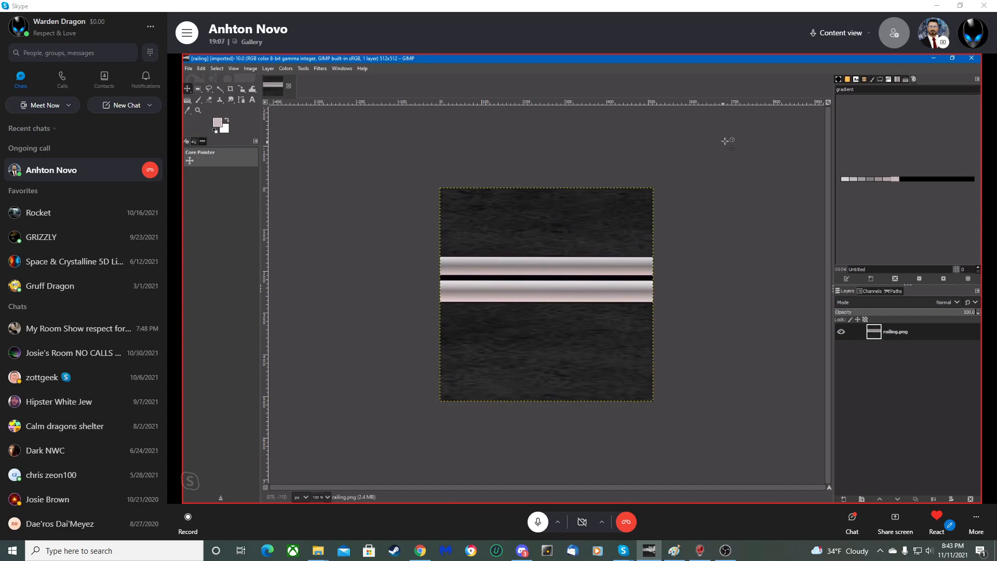
left_click(763, 180)
right_click(876, 179)
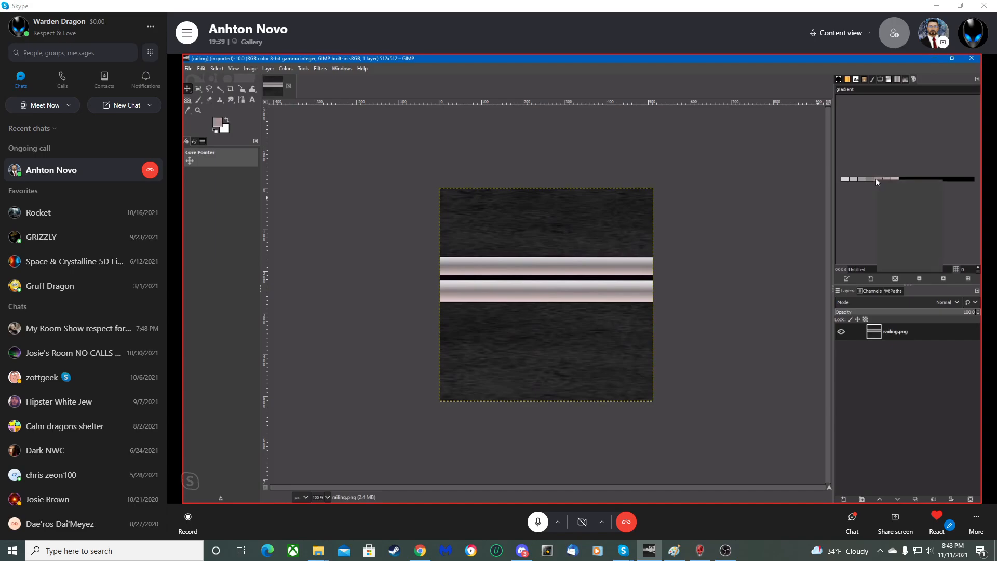
left_click(861, 206)
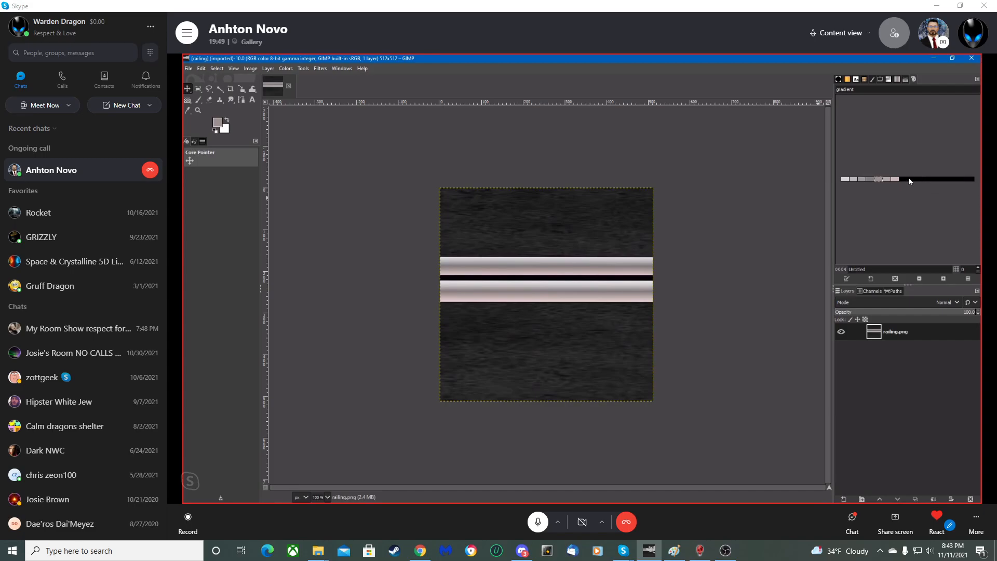
Show the list of all palettes, and return to the color entries of the "gradient" palette.
left_click(977, 80)
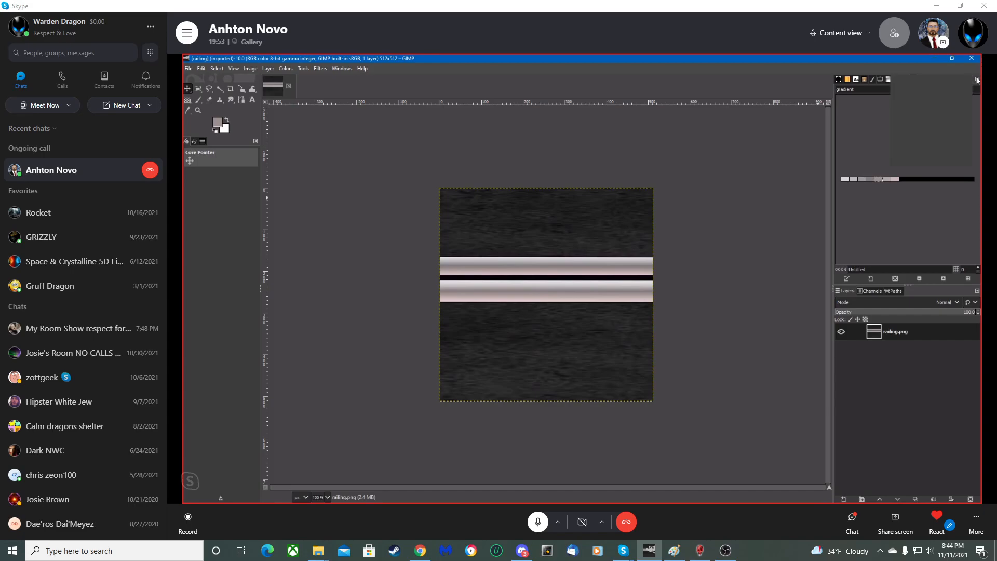
left_click(858, 112)
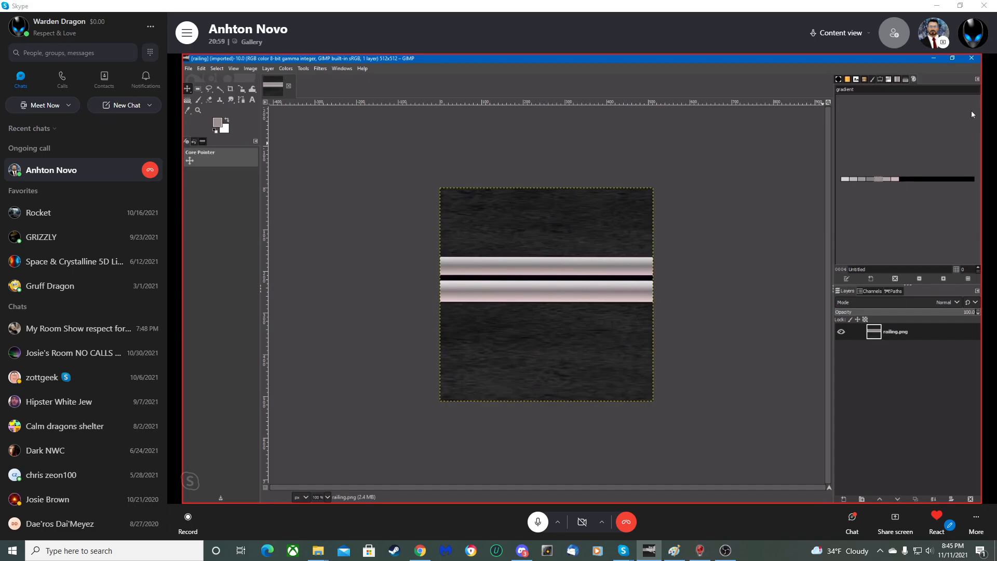
left_click(337, 67)
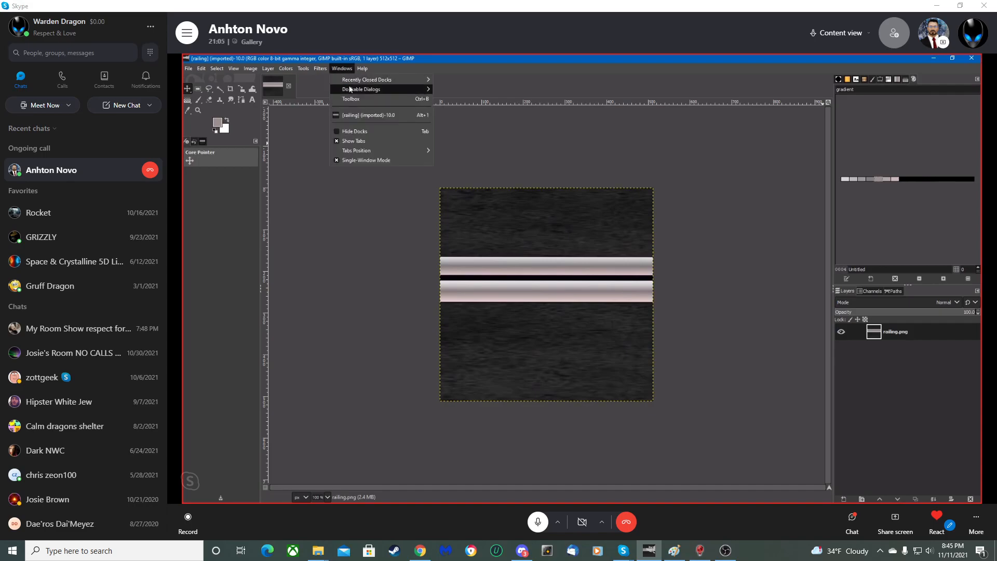
mouse_move(351, 90)
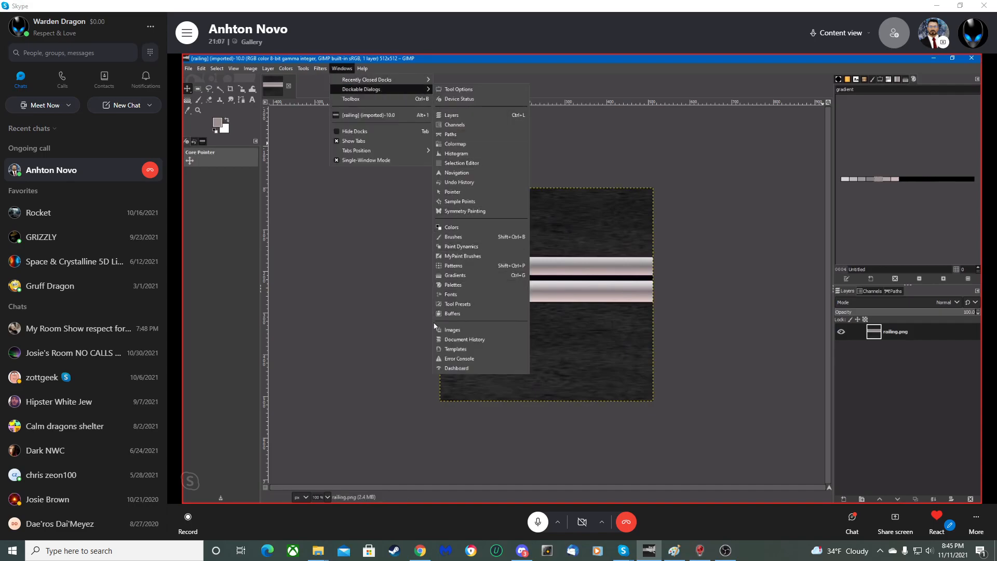
left_click(453, 285)
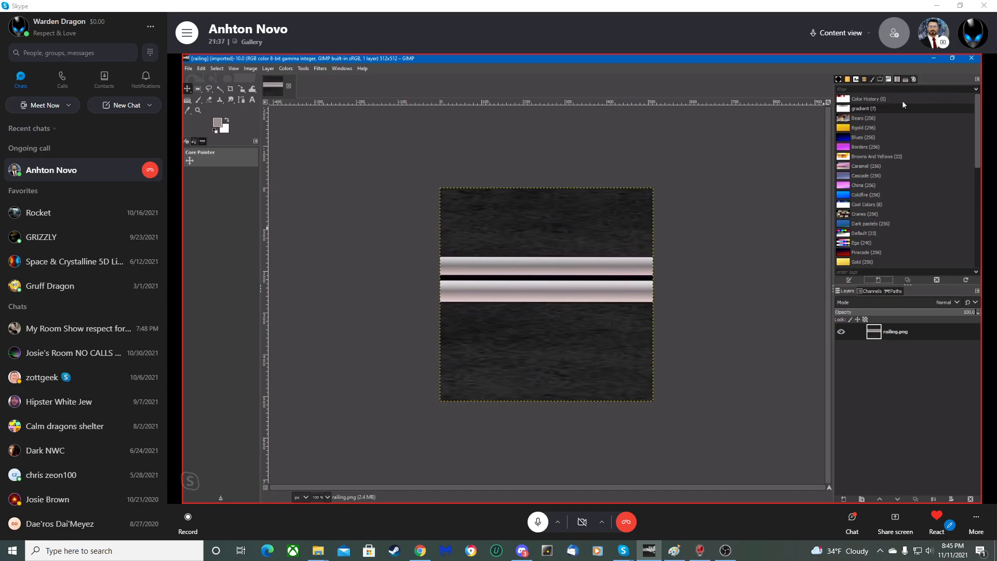
left_click(915, 79)
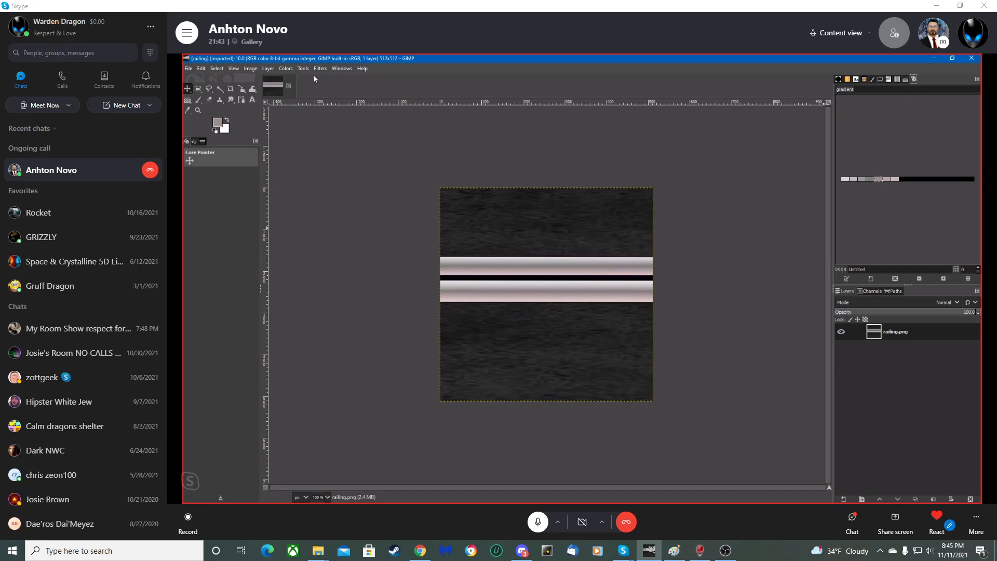
Show the Palettes list again and switch to the Gradients list.
left_click(341, 69)
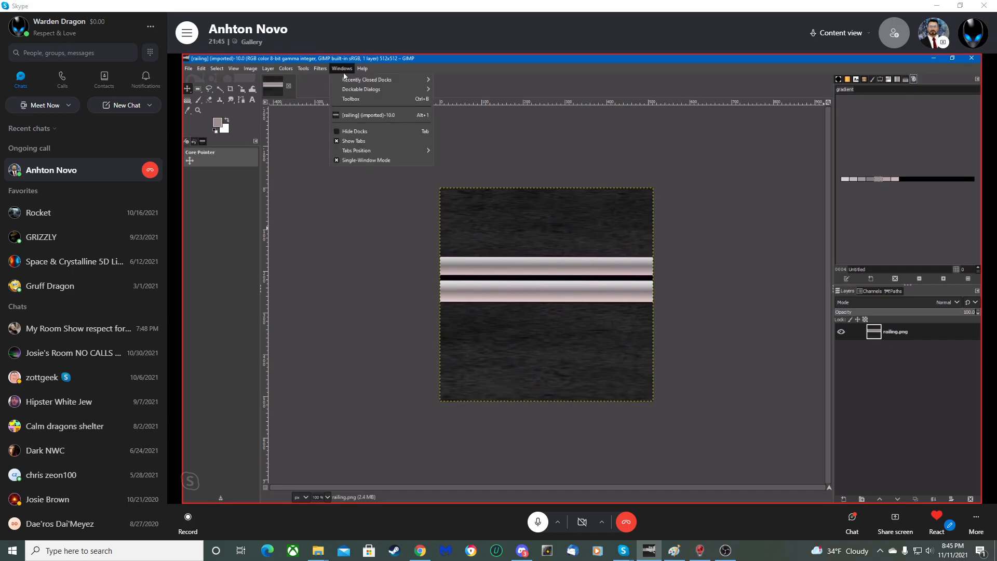
mouse_move(350, 93)
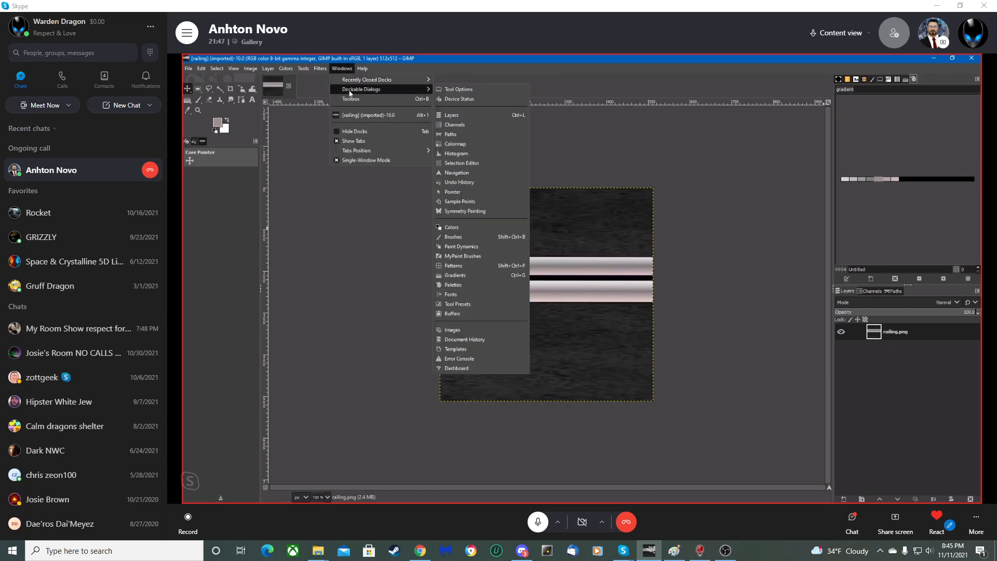
left_click(452, 285)
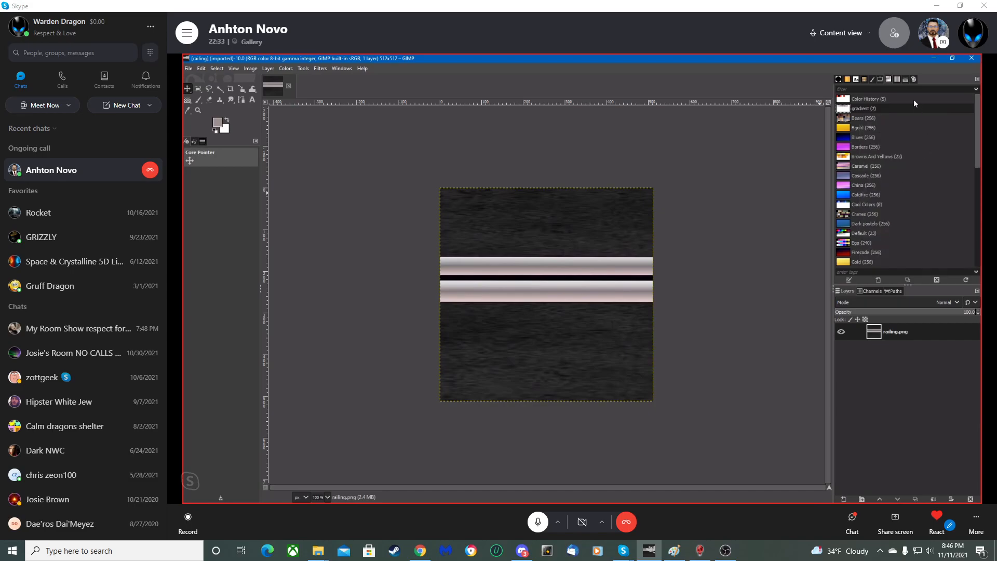
left_click(897, 80)
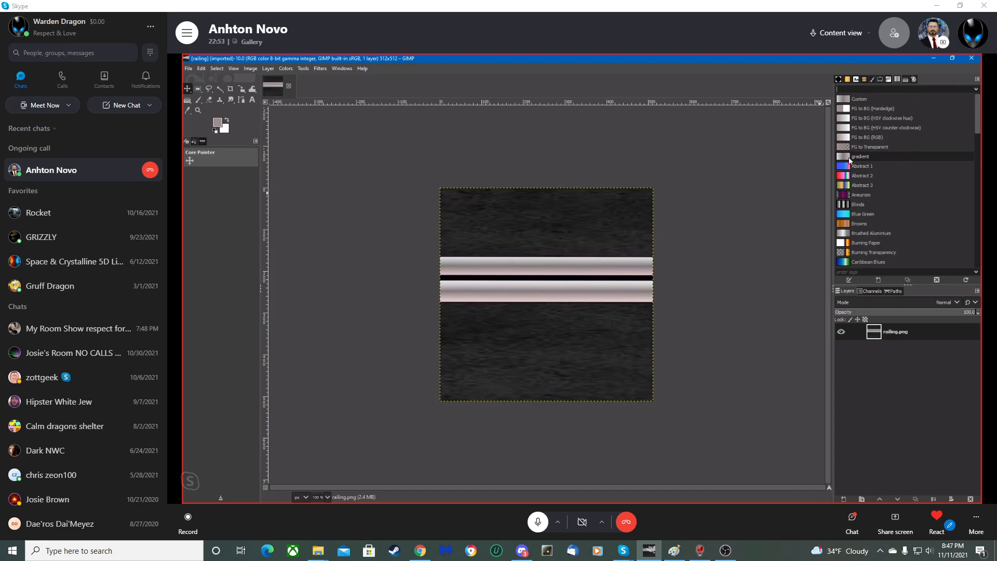
Bring up the Gradients dockable dialog.
left_click(342, 68)
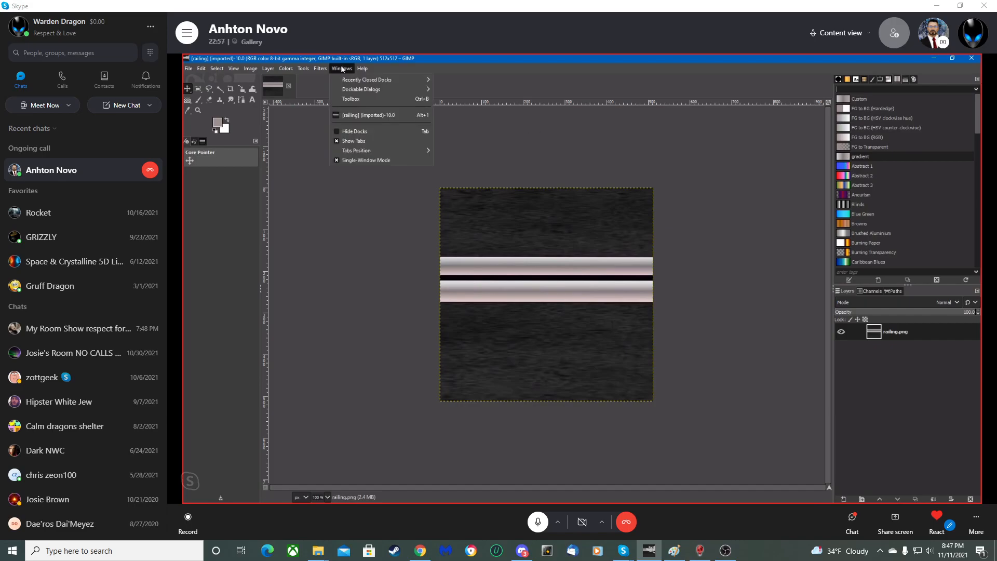
left_click(357, 88)
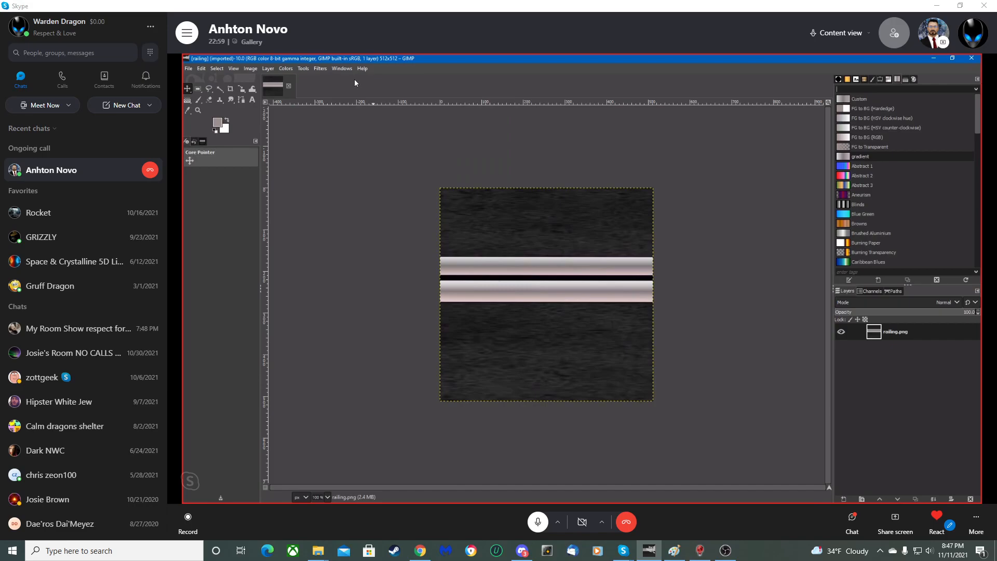
left_click(342, 69)
mouse_move(375, 89)
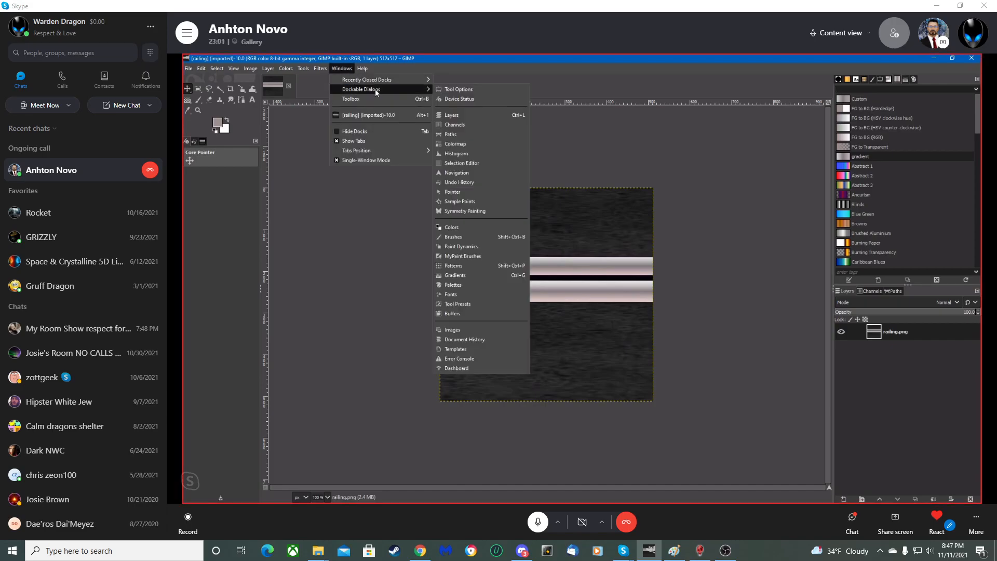
left_click(465, 275)
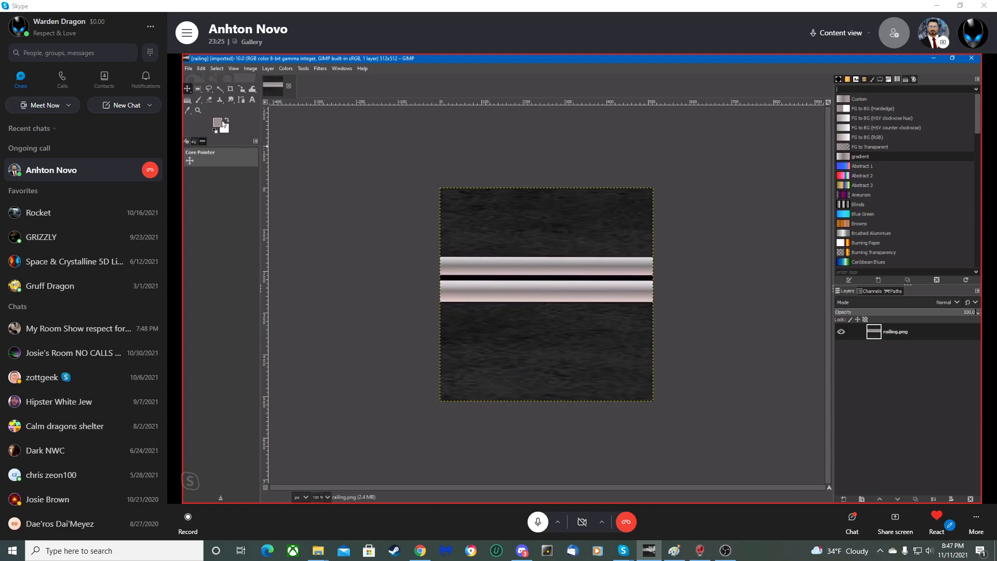
Activate the Rectangle Select tool and add a new transparent layer above the railing.png layer.
left_click(199, 89)
left_click(846, 291)
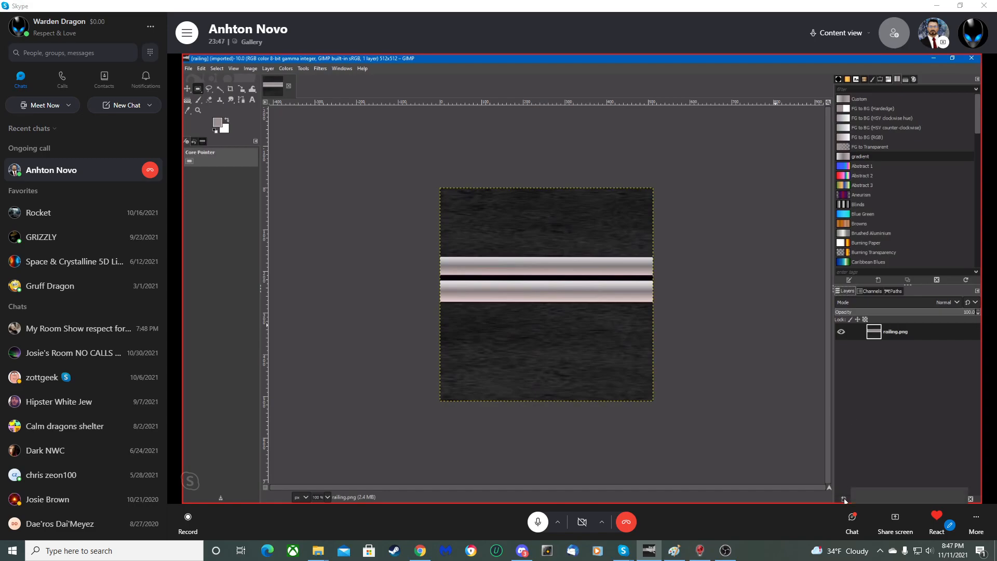
left_click(845, 499)
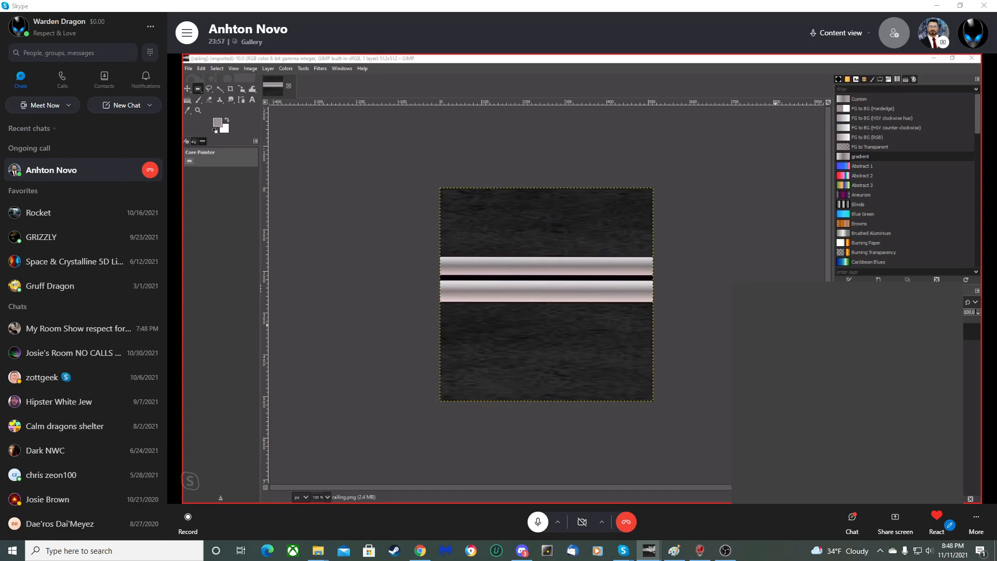
left_click(901, 492)
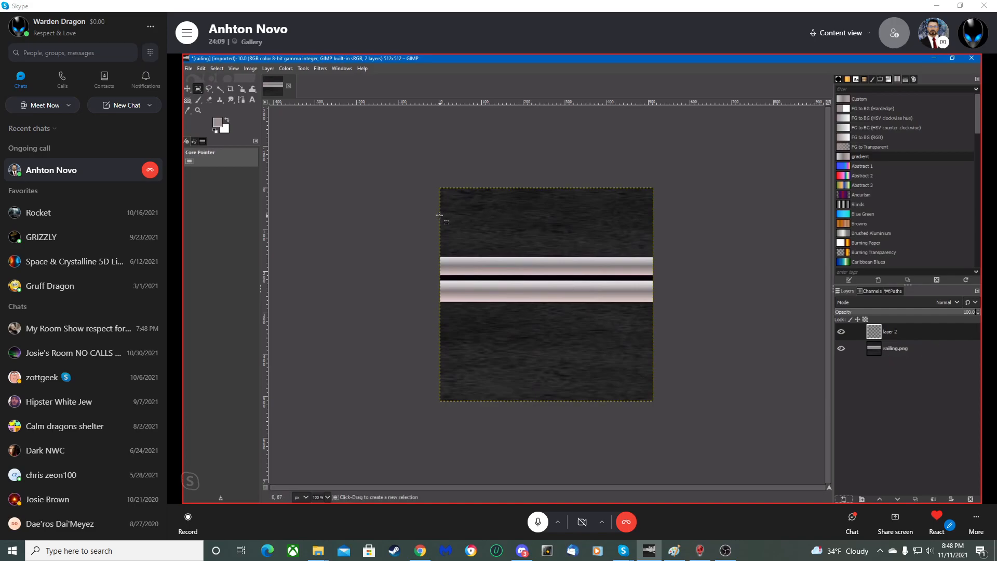
Select a full-width strip about 511 × 41 px in the dark area above the upper rail and fine-tune its upper edge.
left_click_drag(440, 215, 652, 232)
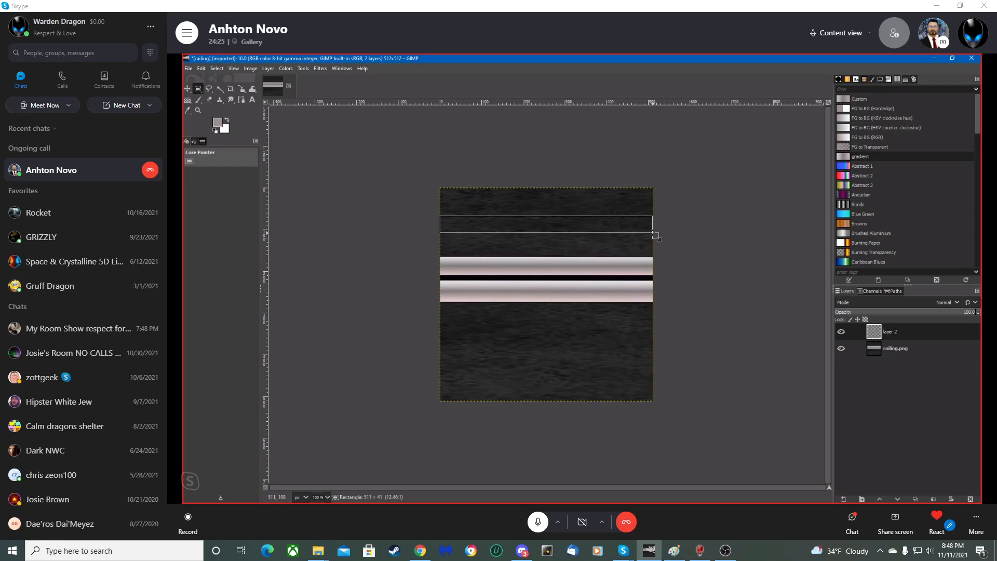
left_click_drag(653, 233, 653, 233)
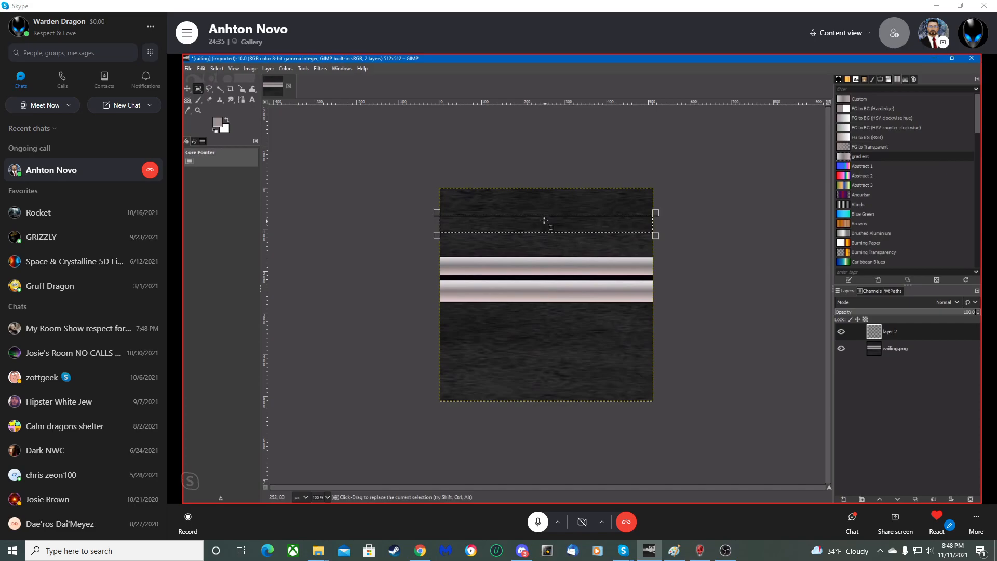
left_click_drag(542, 216, 542, 220)
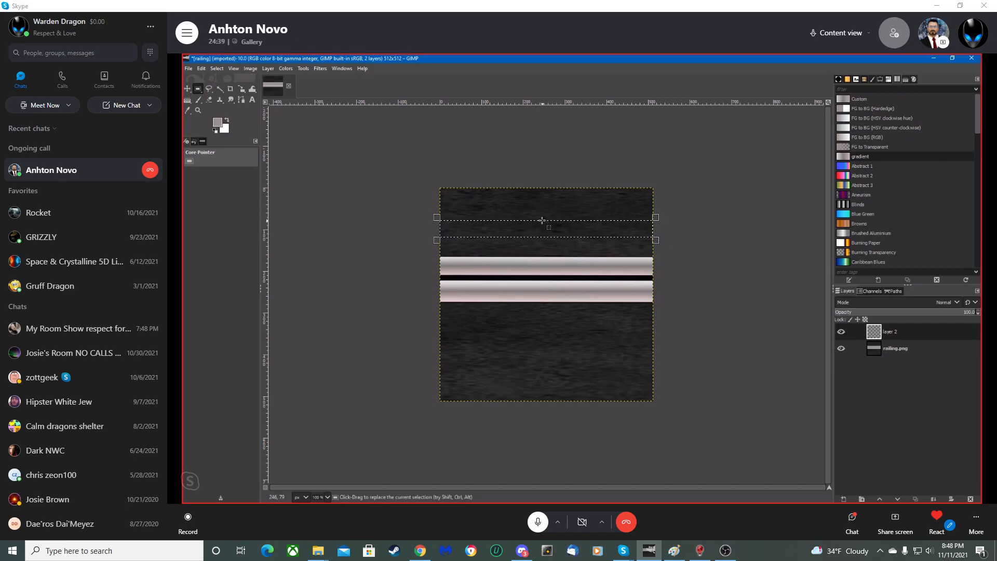
left_click(188, 99)
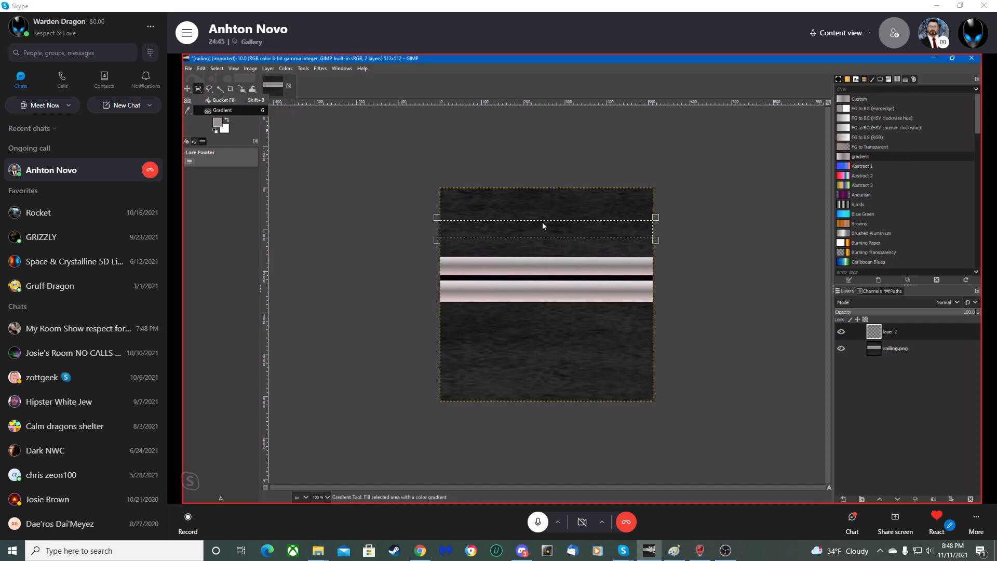
left_click(189, 103)
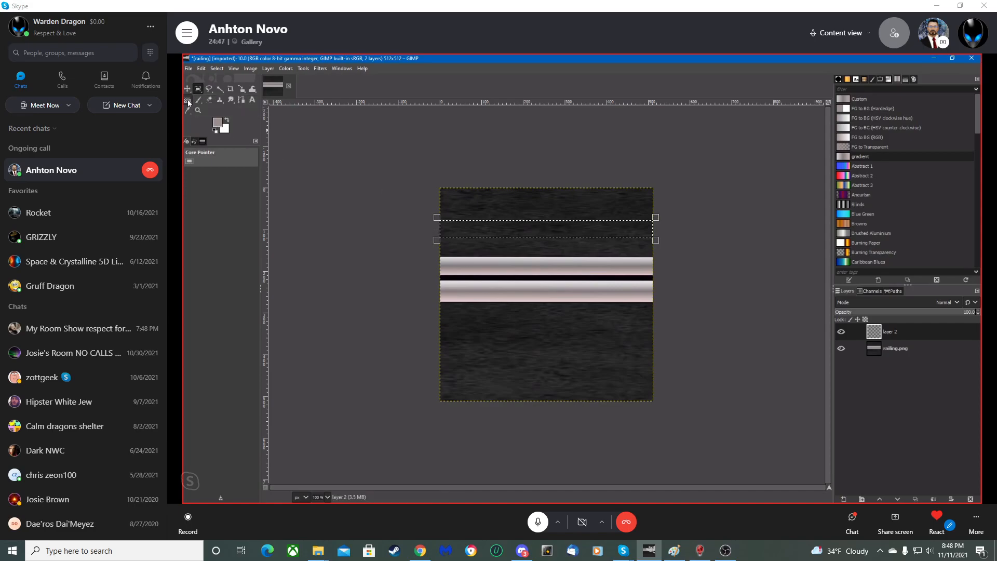
left_click_drag(544, 218, 545, 222)
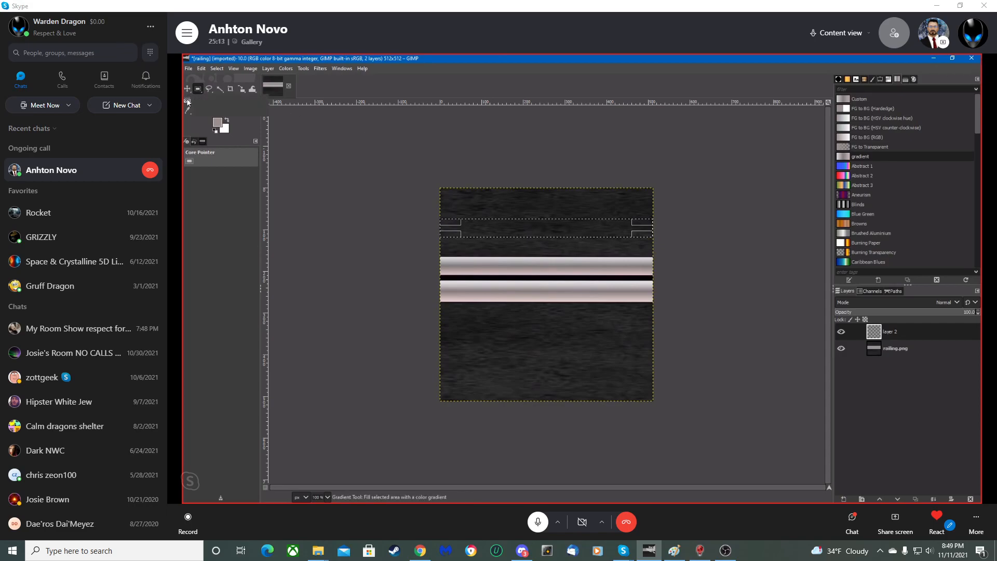
Fill the strip using the Gradient tool with the "gradient" preset, drawn straight down for about 50 px, and finish with the Move tool active.
left_click(233, 109)
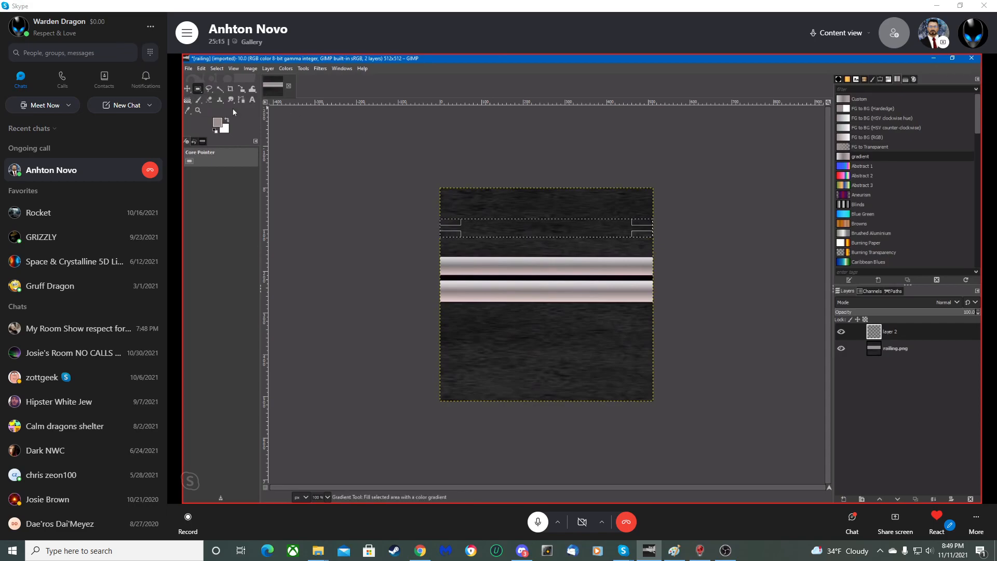
left_click_drag(528, 218, 527, 241)
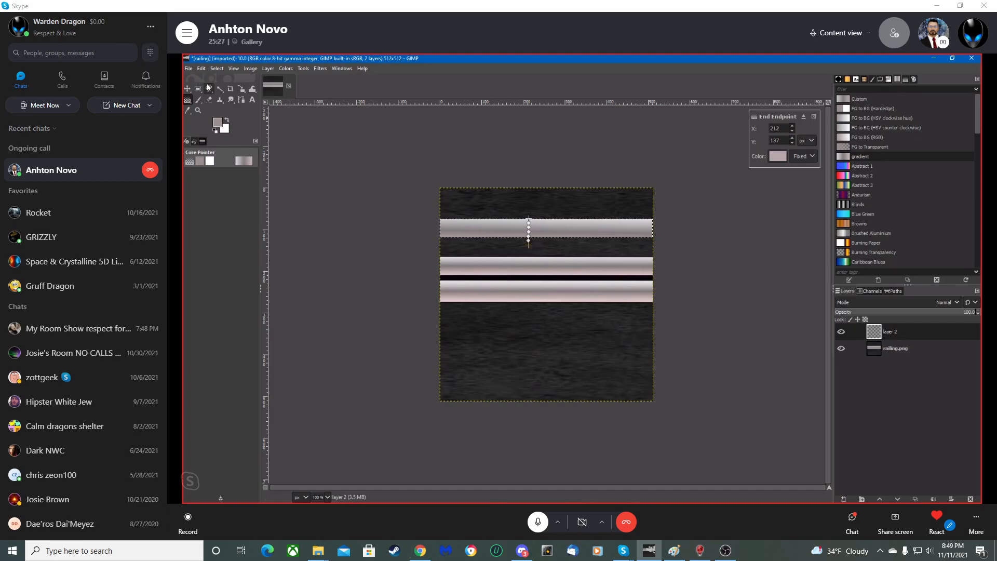
left_click(201, 68)
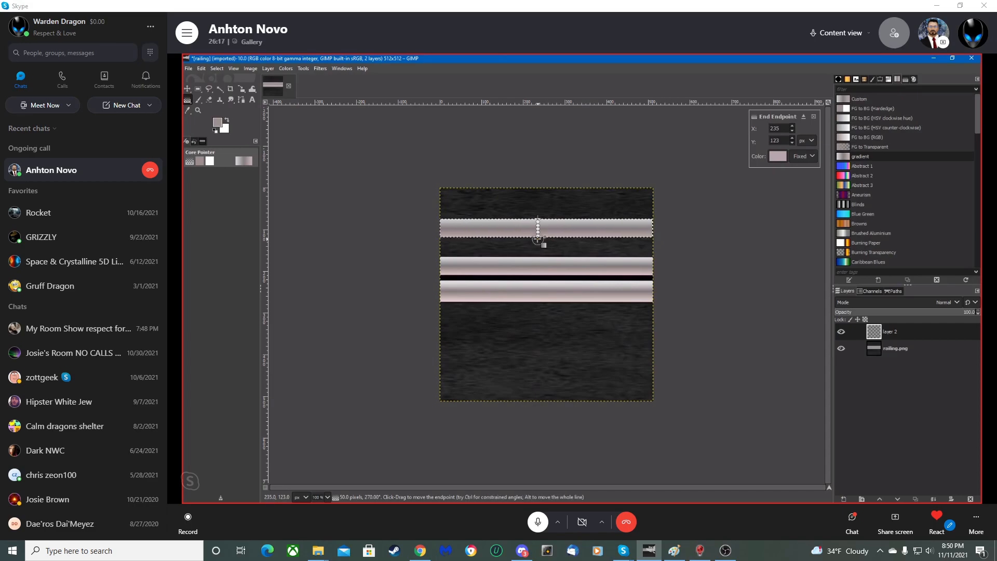
left_click(187, 90)
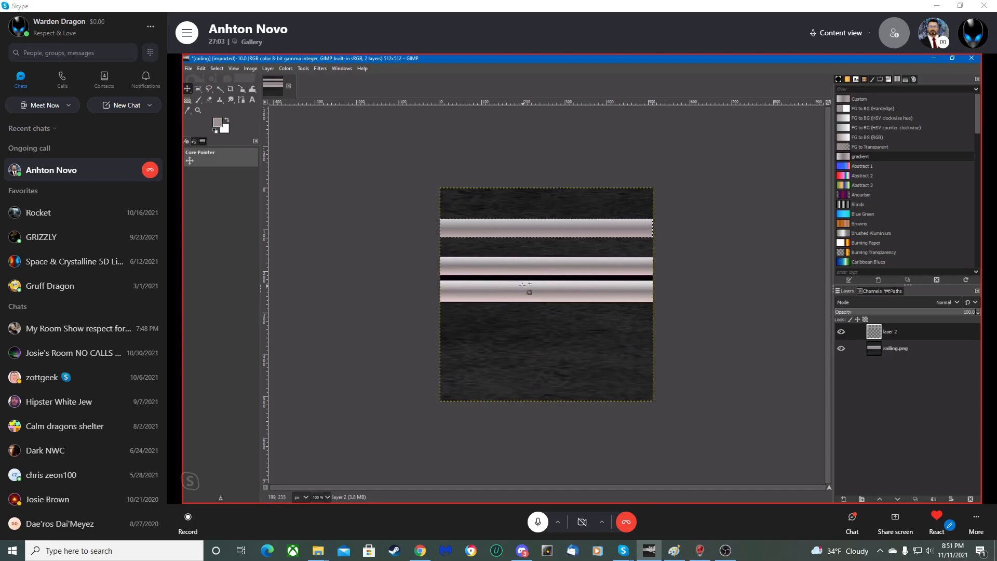
left_click(225, 127)
left_click(386, 197)
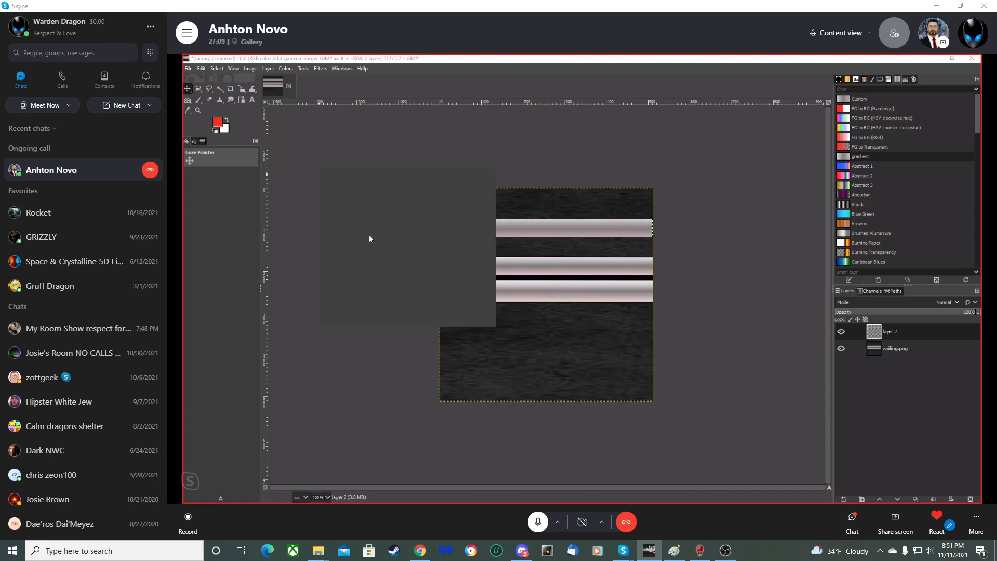
left_click(487, 171)
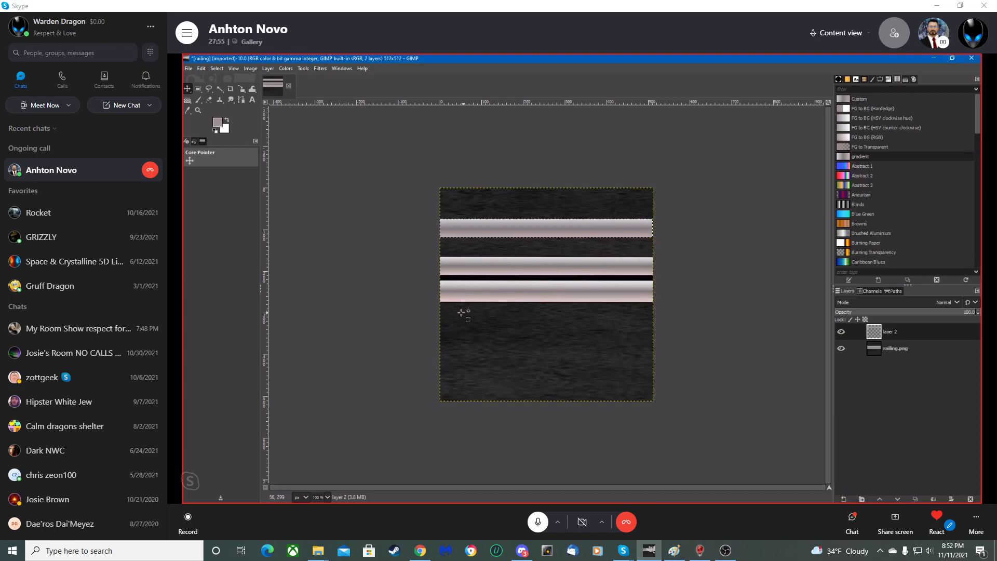
Undo the stray Move tool change on the canvas and deselect the filled strip.
mouse_move(439, 315)
left_mouse_down()
mouse_move(465, 337)
mouse_move(444, 324)
left_mouse_up()
key("ctrl+z")
left_click(218, 69)
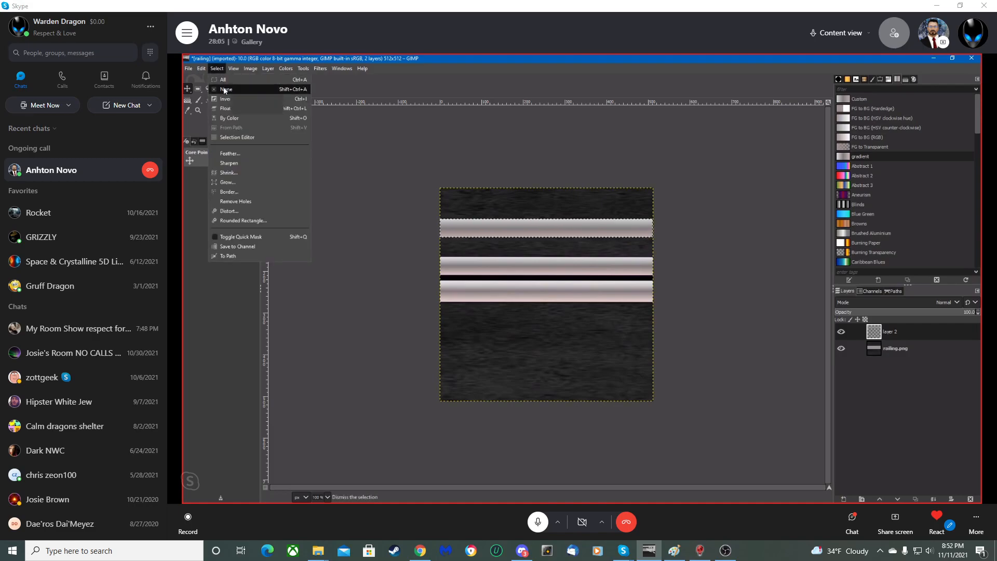
left_click(222, 80)
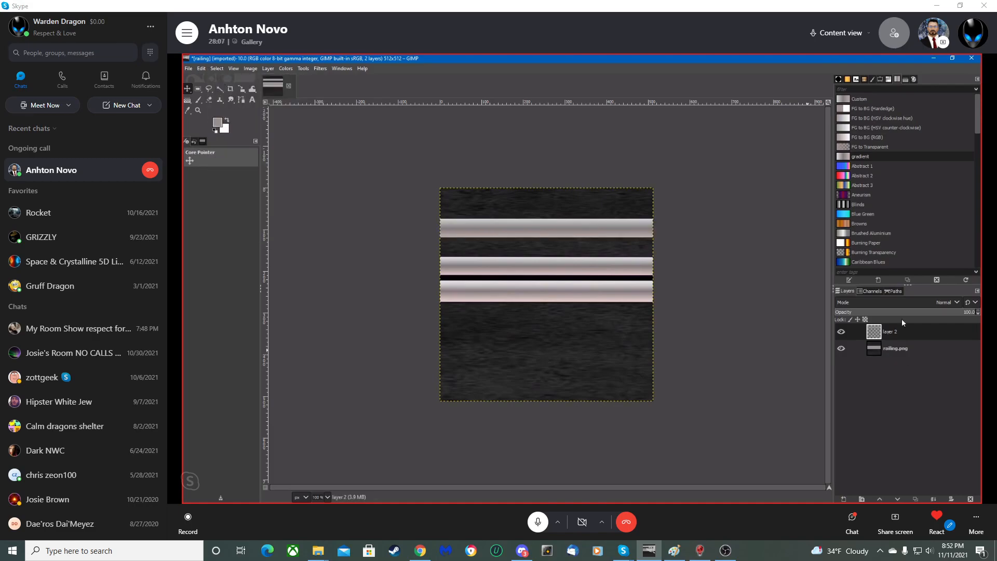
On layer 2, select a tall full-width rectangle in the dark area below the rails and lower its upper edge slightly.
left_click(439, 331)
left_click(926, 339)
left_click(202, 89)
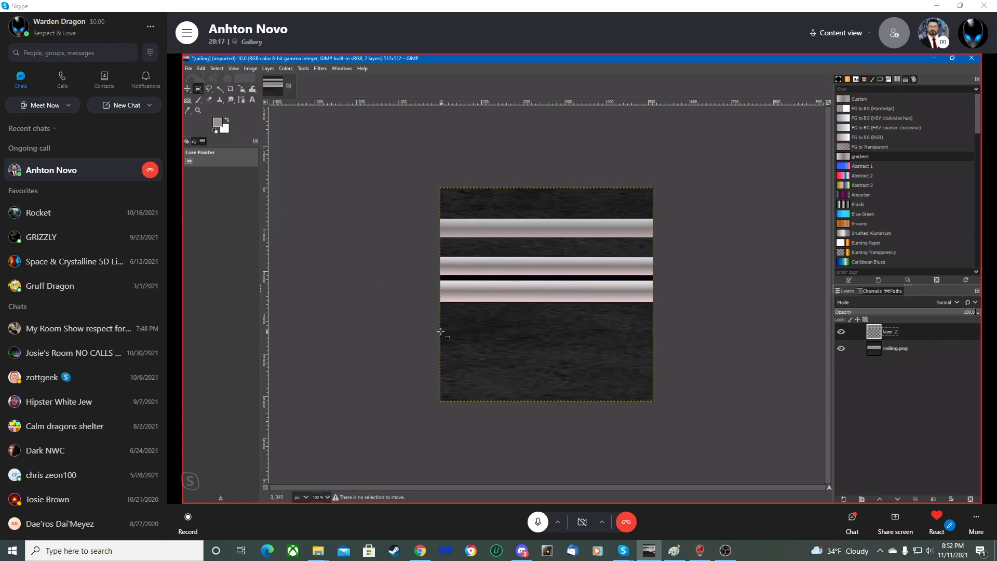
left_click_drag(439, 330, 653, 395)
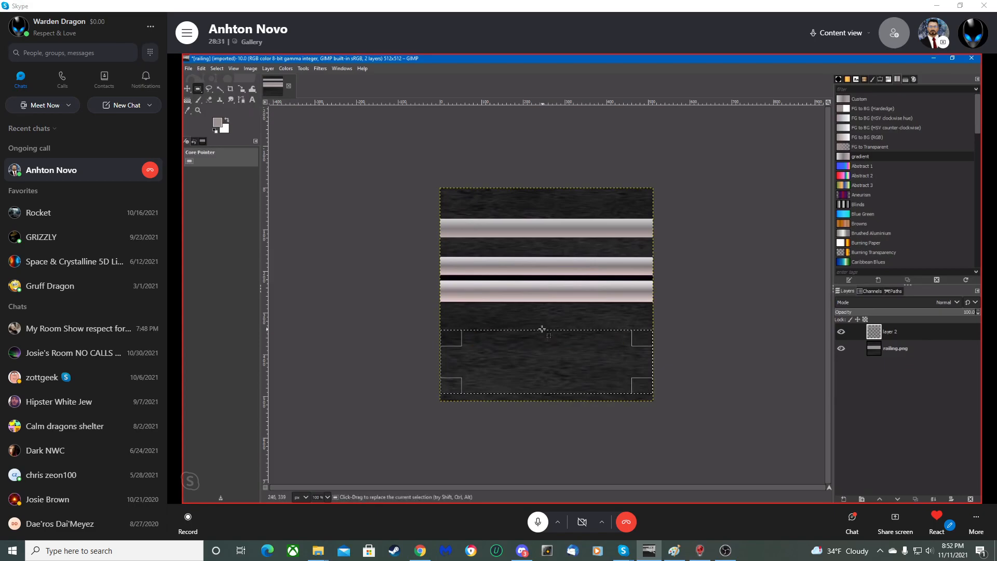
left_click_drag(543, 330, 543, 333)
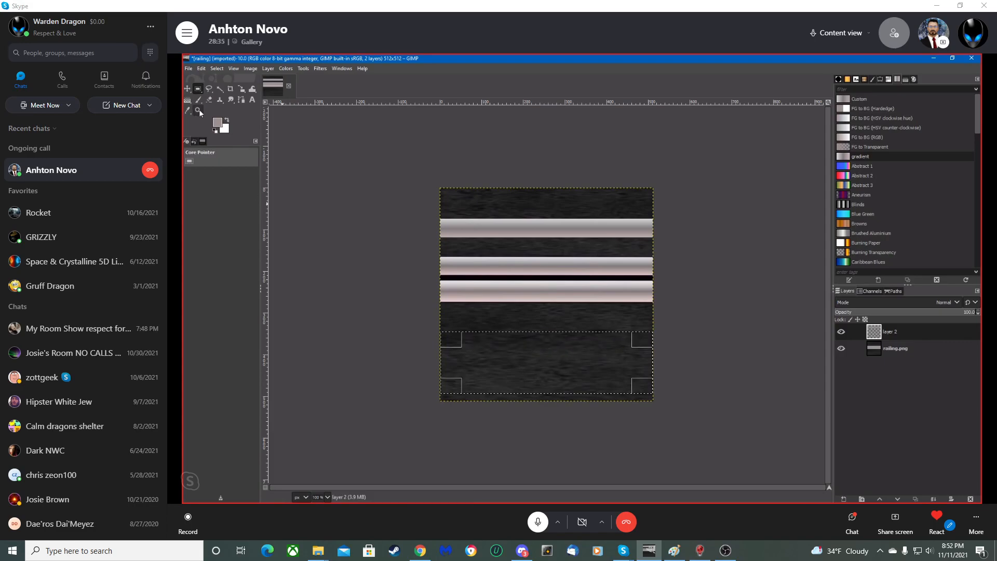
Fill the lower rectangle using the Gradient tool with the "gradient" preset, drawn downward to about X 238, Y 495.
left_click(187, 89)
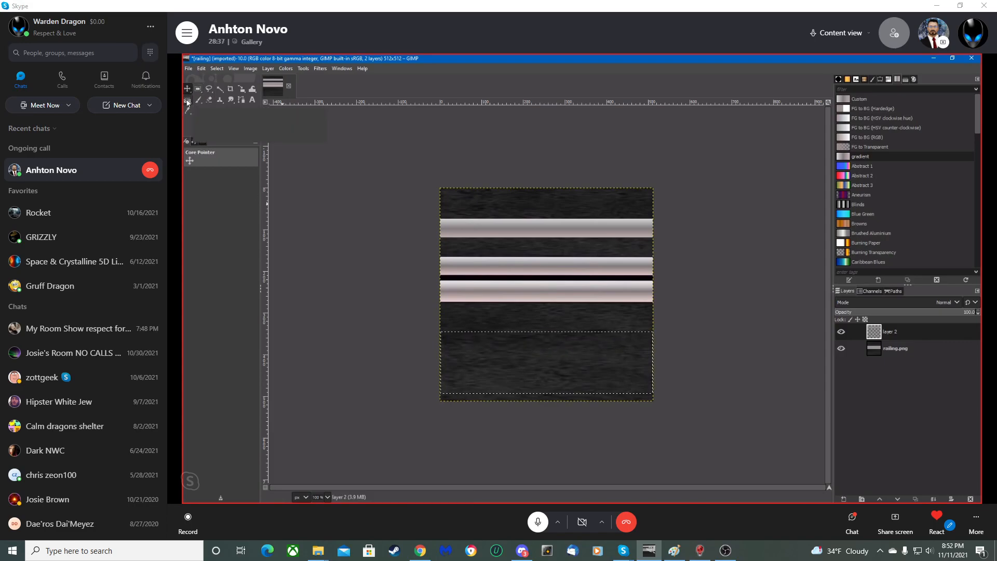
left_click(187, 100)
left_click_drag(538, 338, 539, 396)
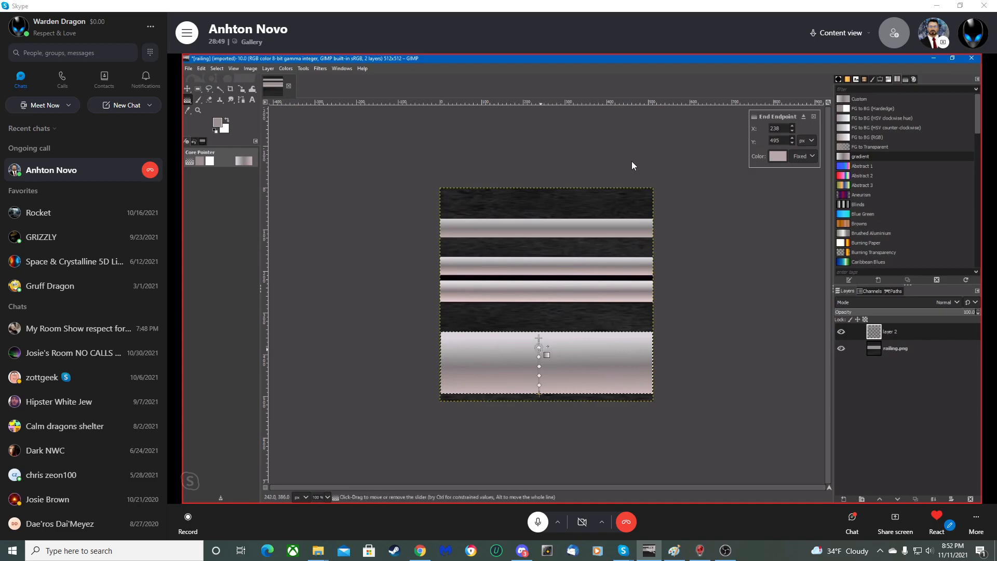
left_click(540, 356)
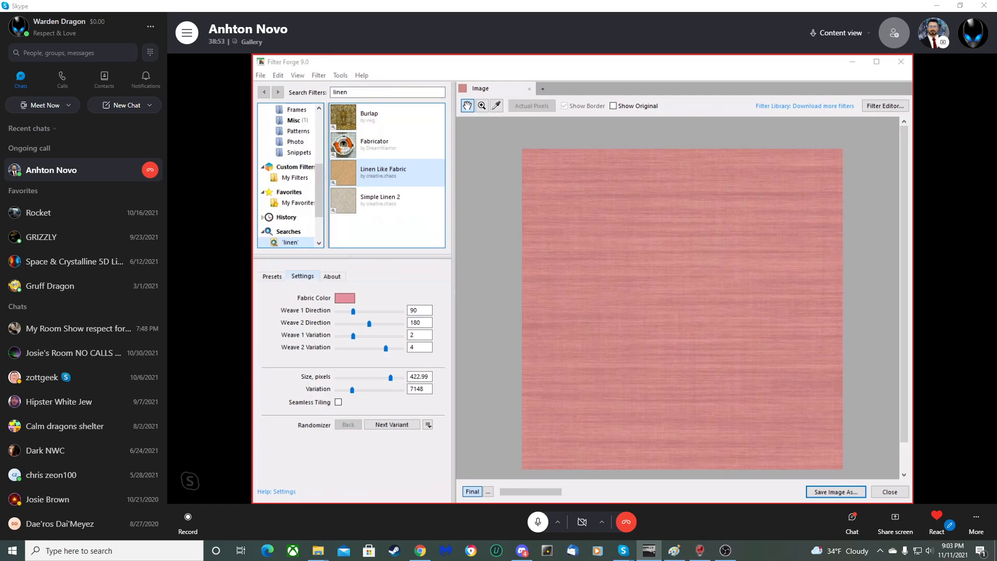
In Filter Forge, search the filters for "wood" and preview the barrel generator and Carved Wood Panels filters.
left_click(820, 180)
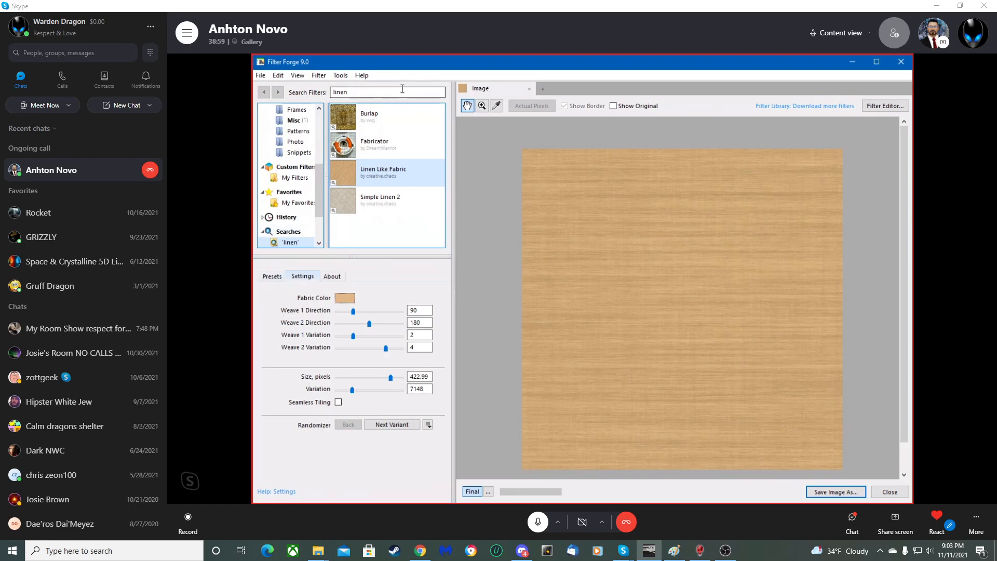
left_click_drag(401, 91, 281, 84)
type("woo")
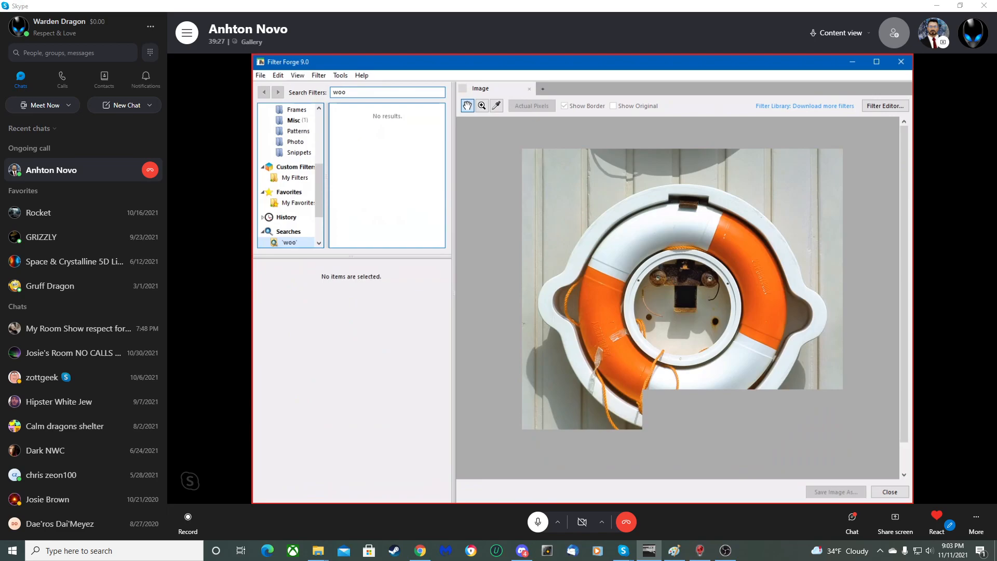
type("d")
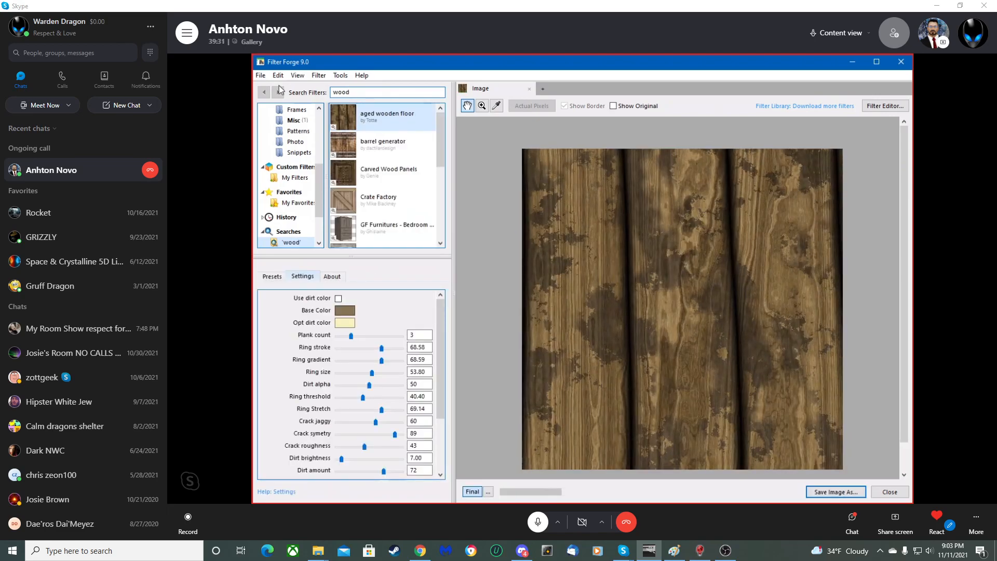
left_click(347, 146)
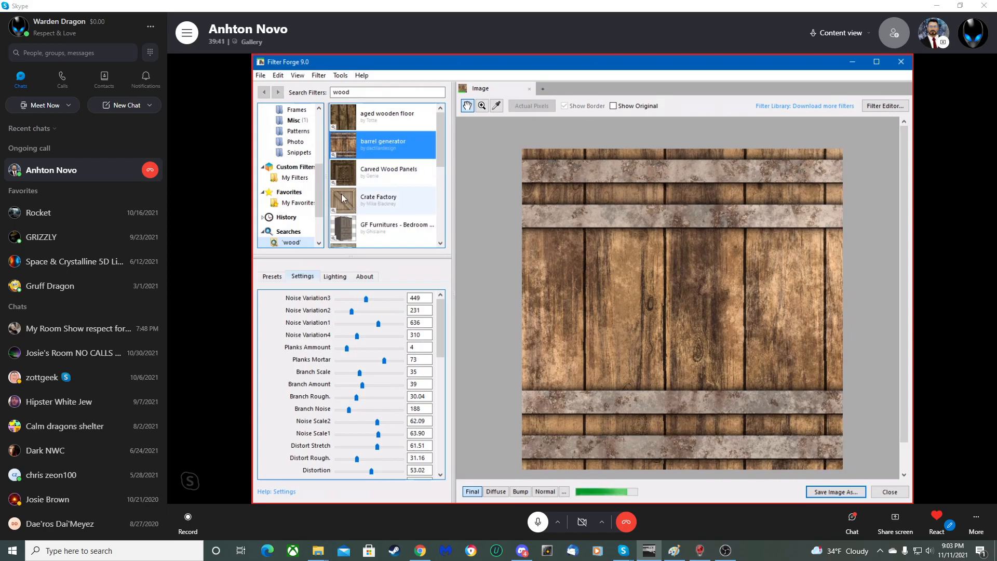
left_click(338, 174)
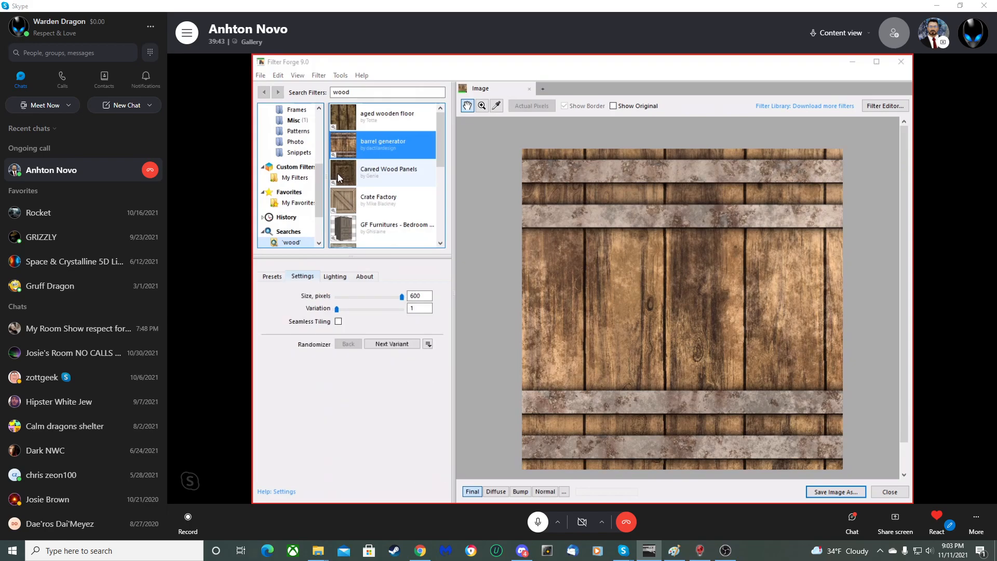